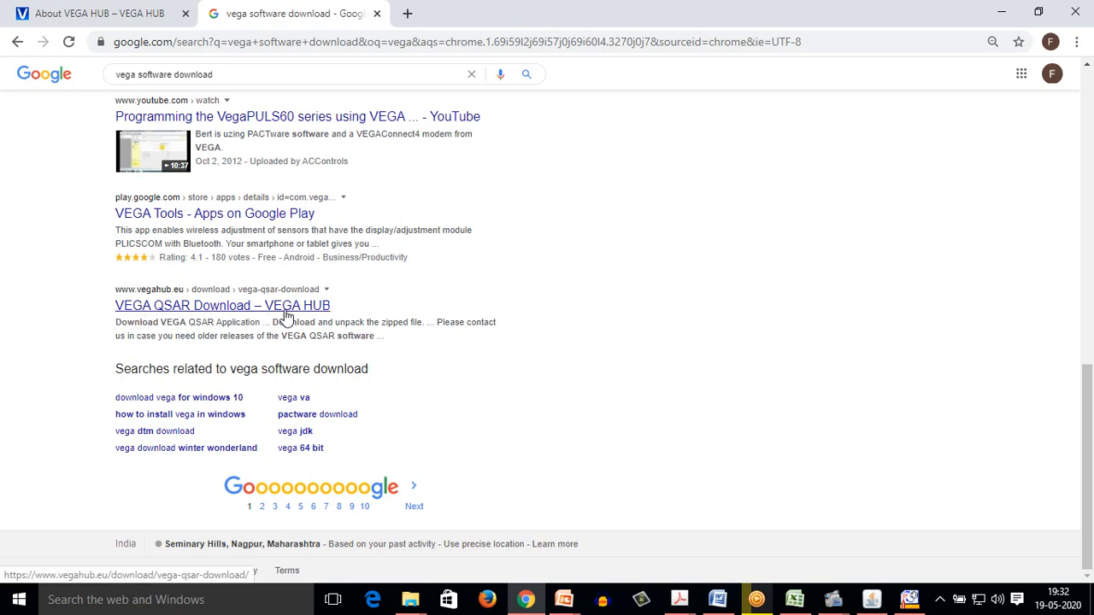
Step: Examine the VEGA HUB website's QSAR and download options and read through its About VEGA HUB page
click(137, 10)
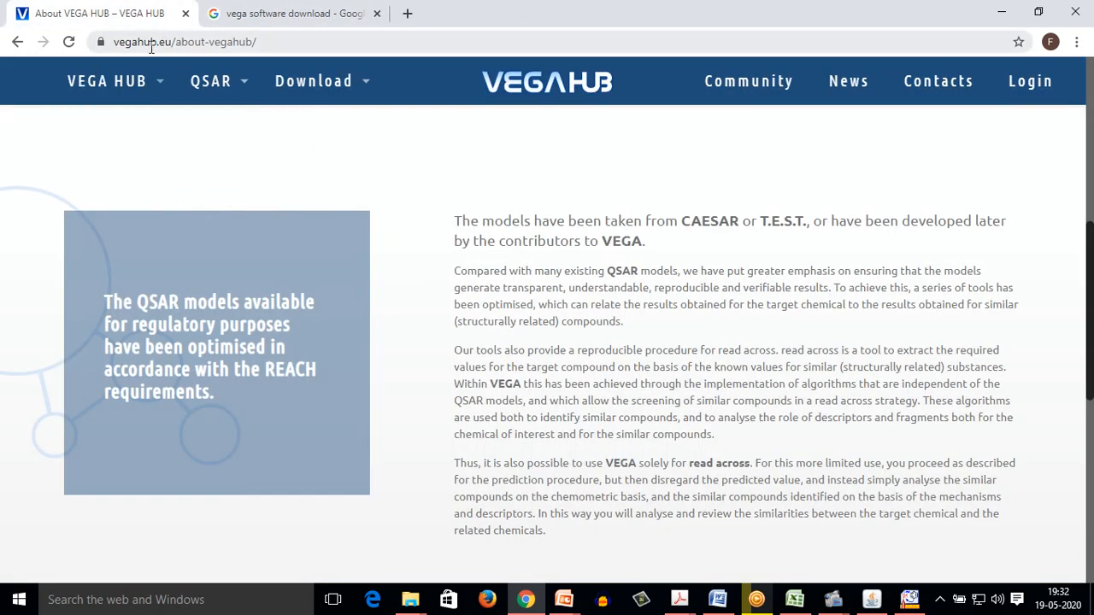
mouse_move(236, 95)
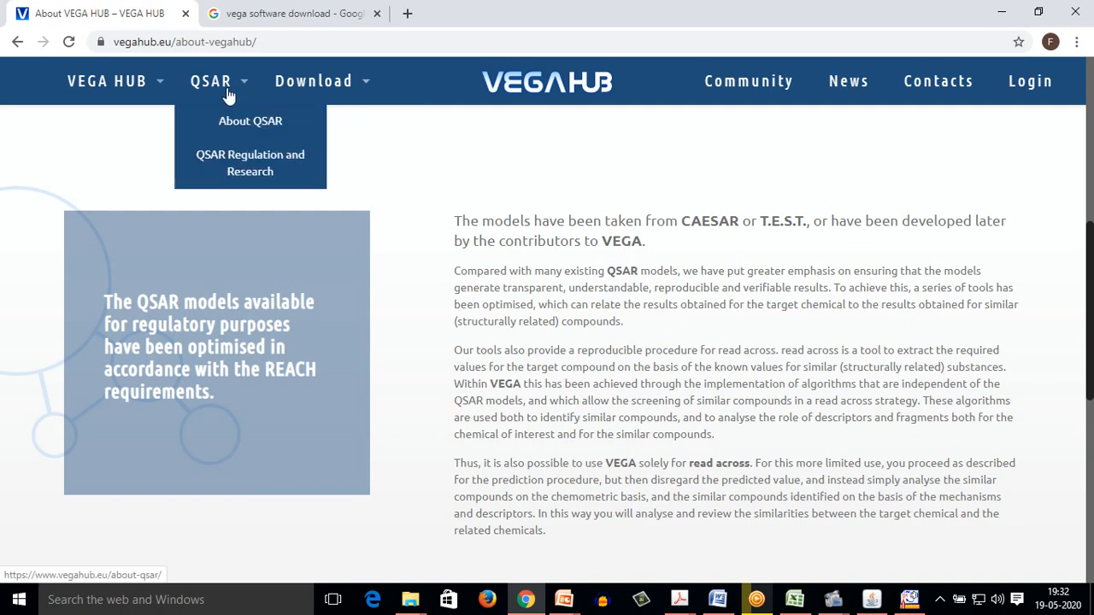
mouse_move(290, 90)
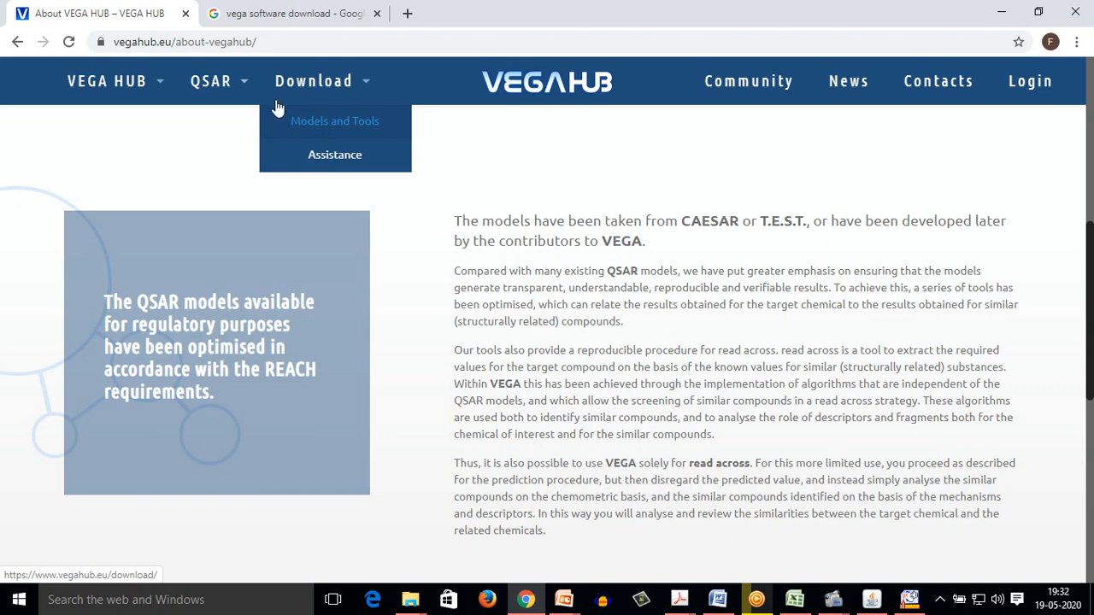
mouse_move(160, 86)
click(156, 120)
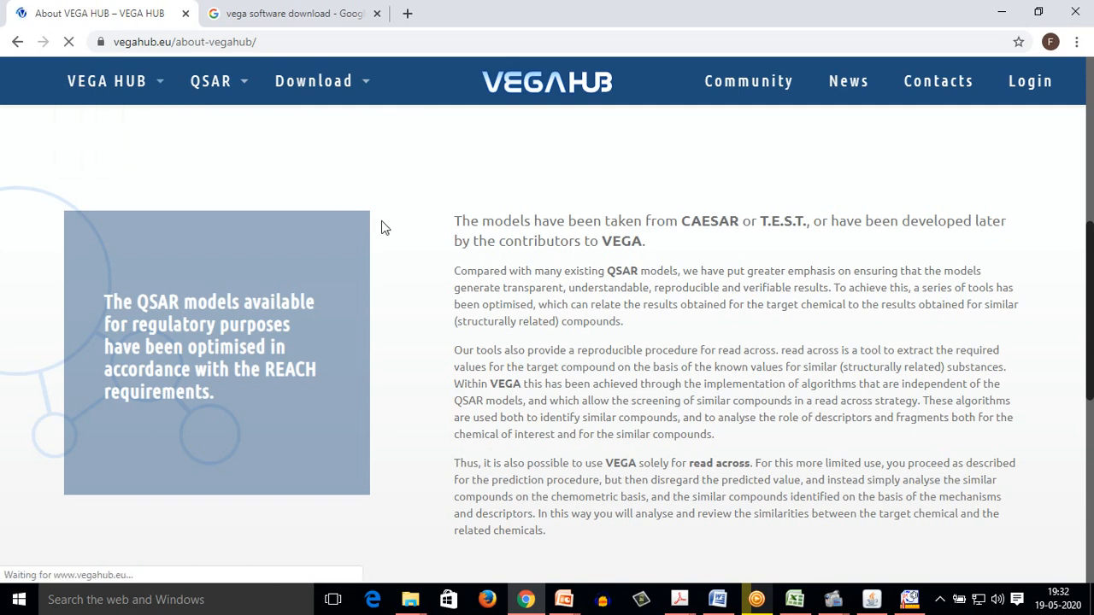
scroll(384, 220, down, 2)
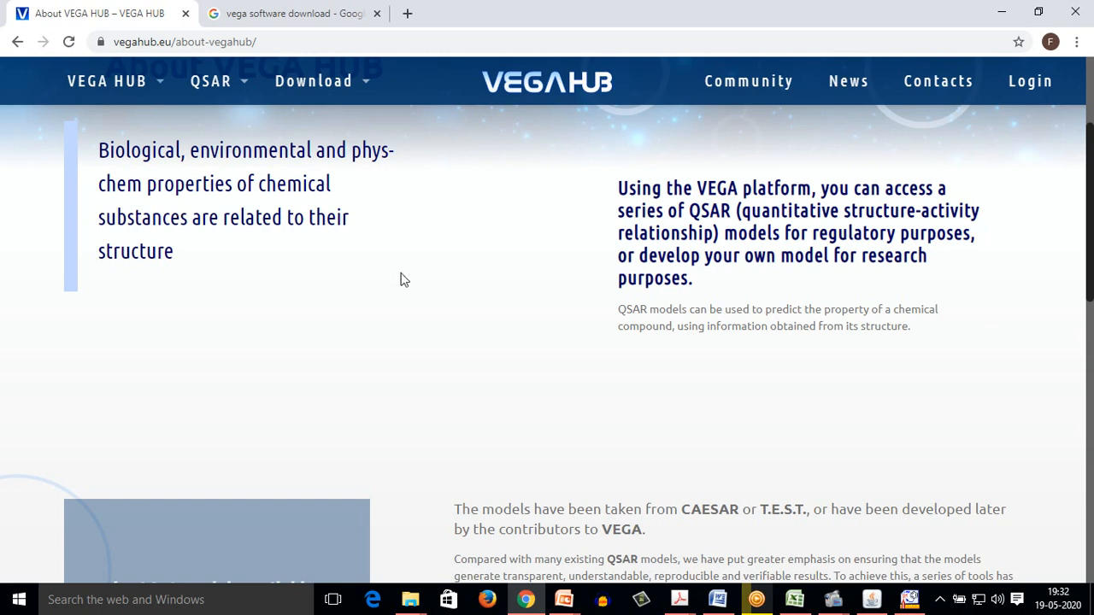
scroll(406, 278, up, 3)
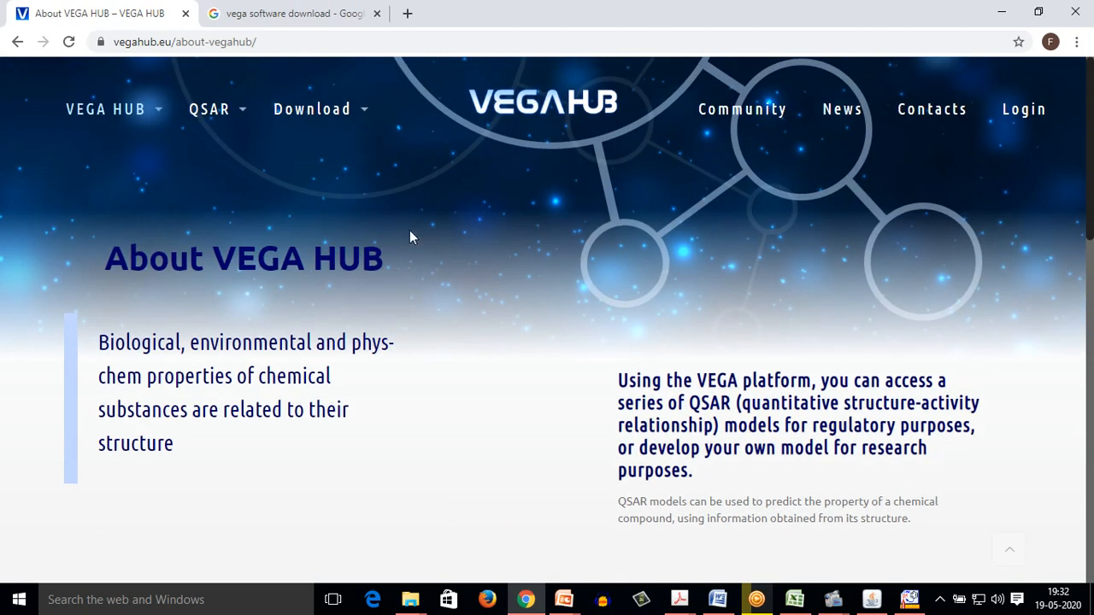
scroll(428, 283, down, 5)
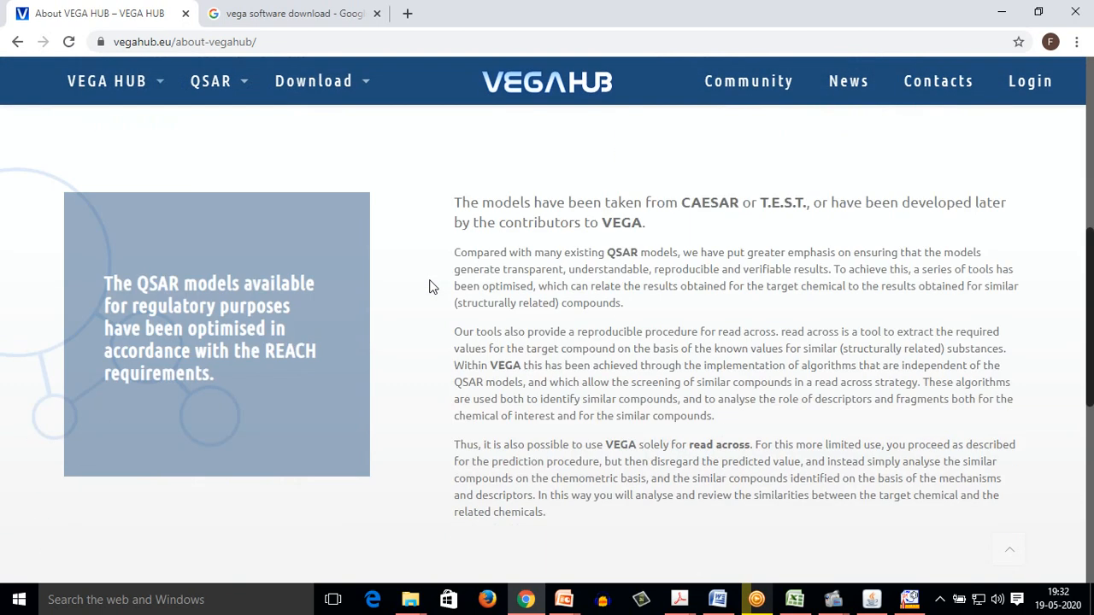
scroll(429, 286, down, 10)
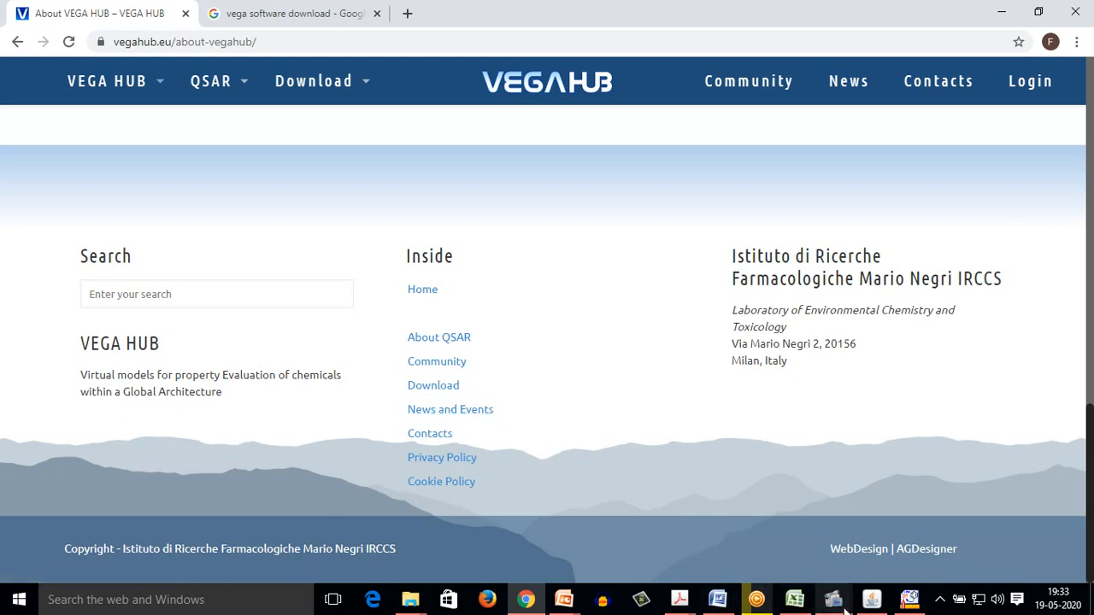
Step: Switch to the VEGA in silico platform, bring ChemSketch up behind it, and move the VEGA window higher over the drawing page
click(870, 601)
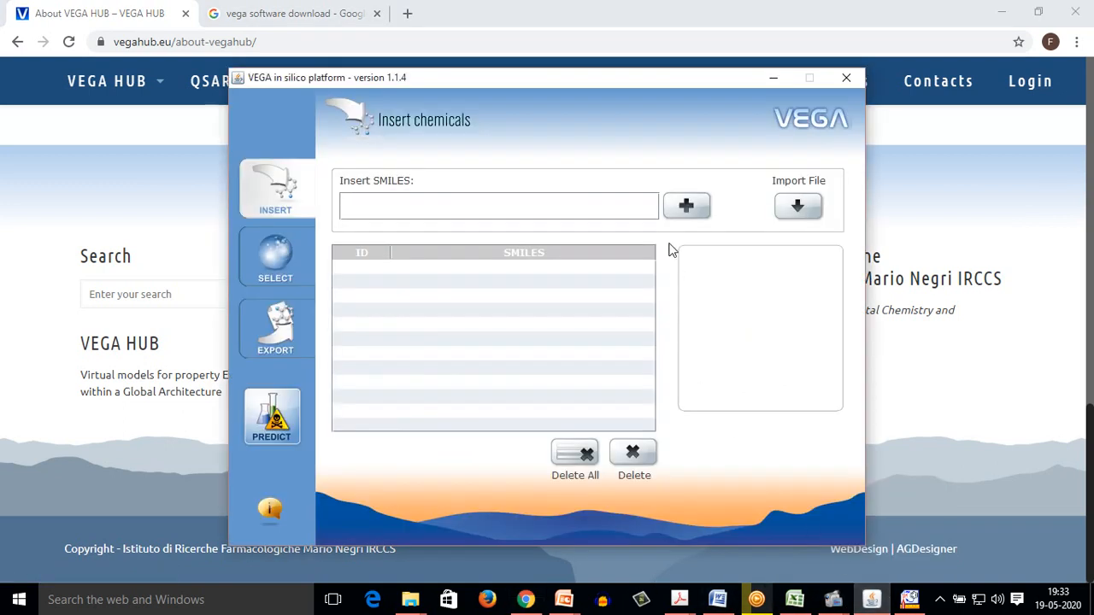
click(1000, 12)
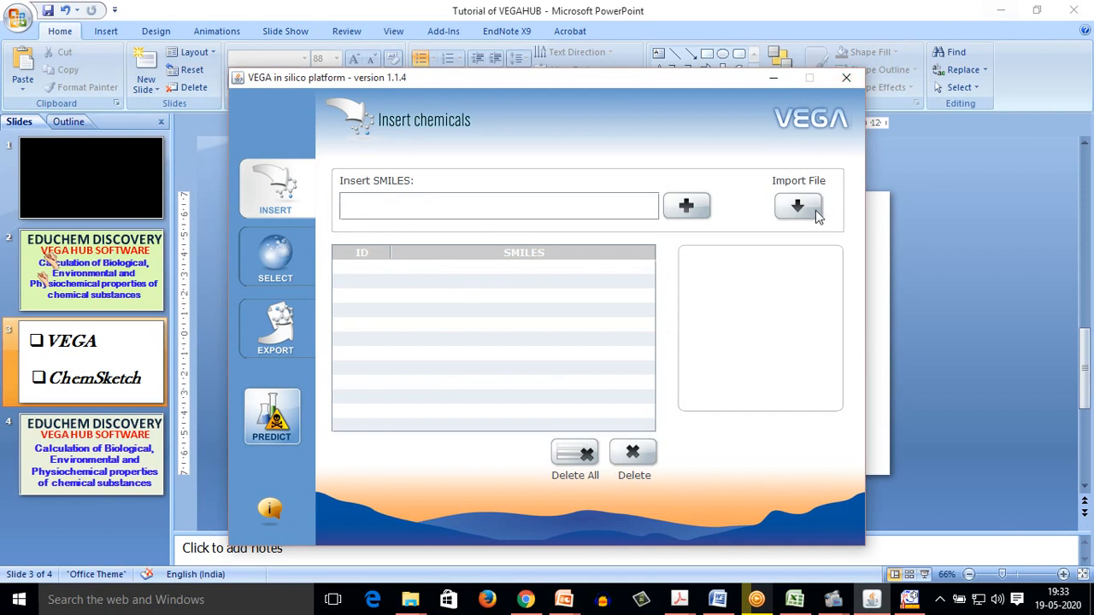
click(908, 599)
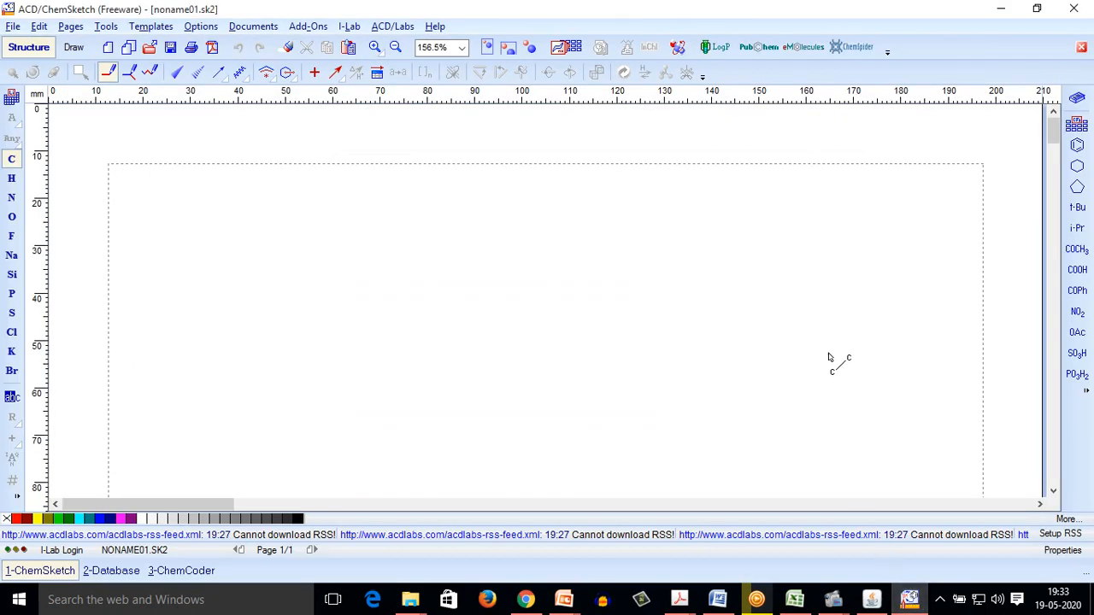
click(870, 601)
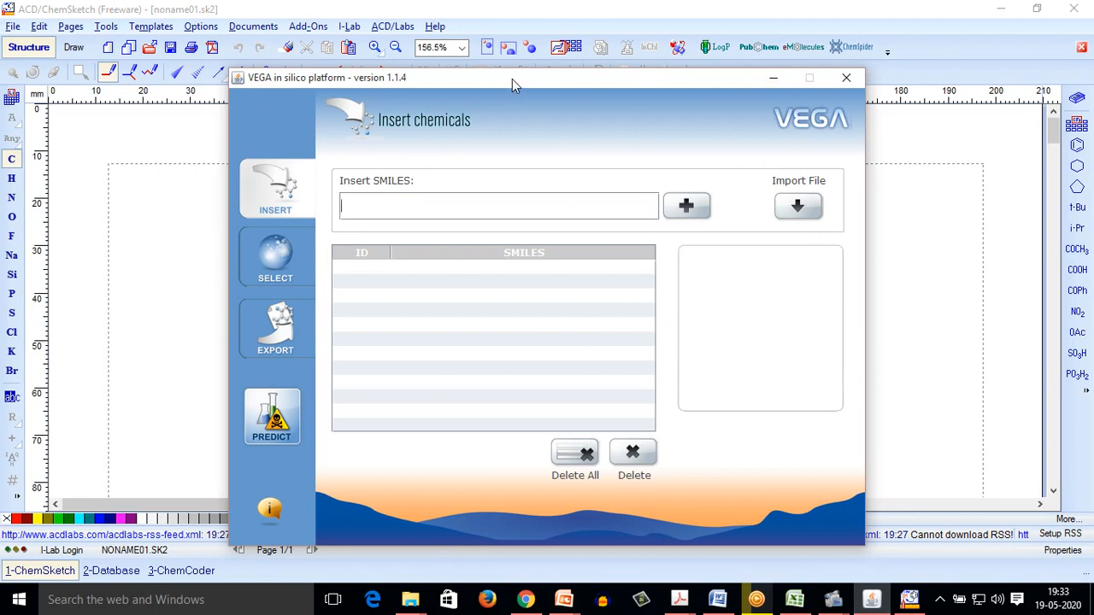
drag(512, 79, 484, 38)
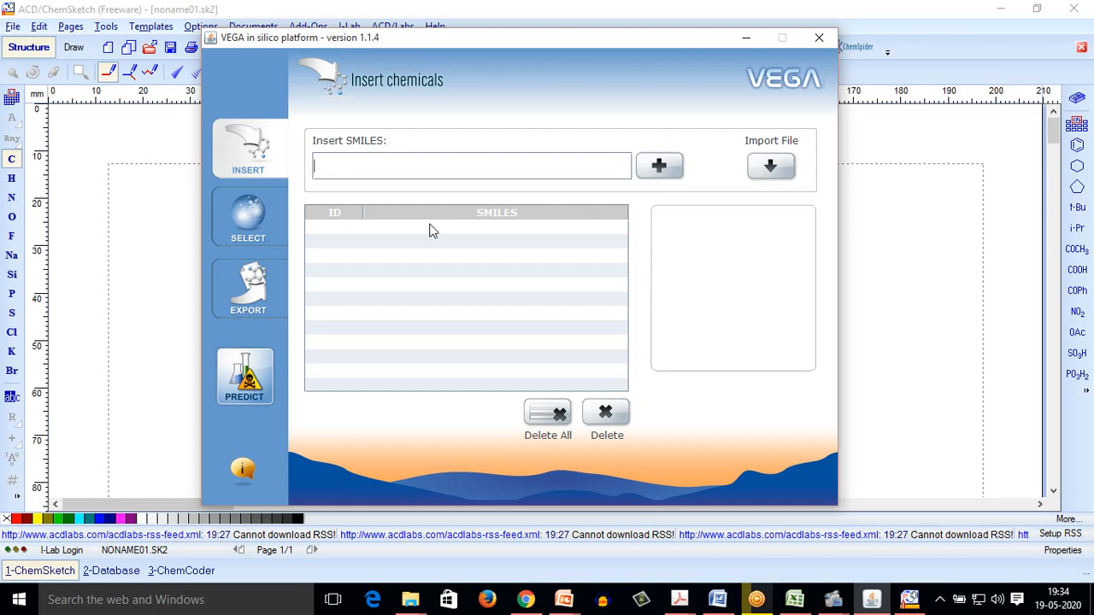
Step: Examine the available prediction models in the Tox, Ecotox, Environ and Phys-Chem categories
click(258, 221)
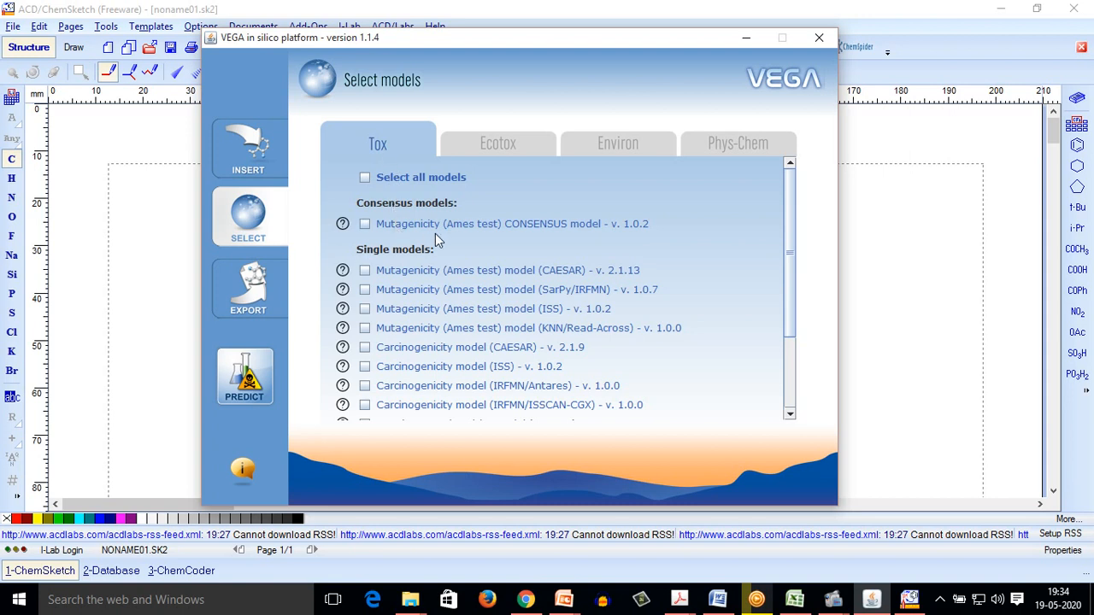
scroll(409, 361, down, 1)
scroll(422, 403, down, 2)
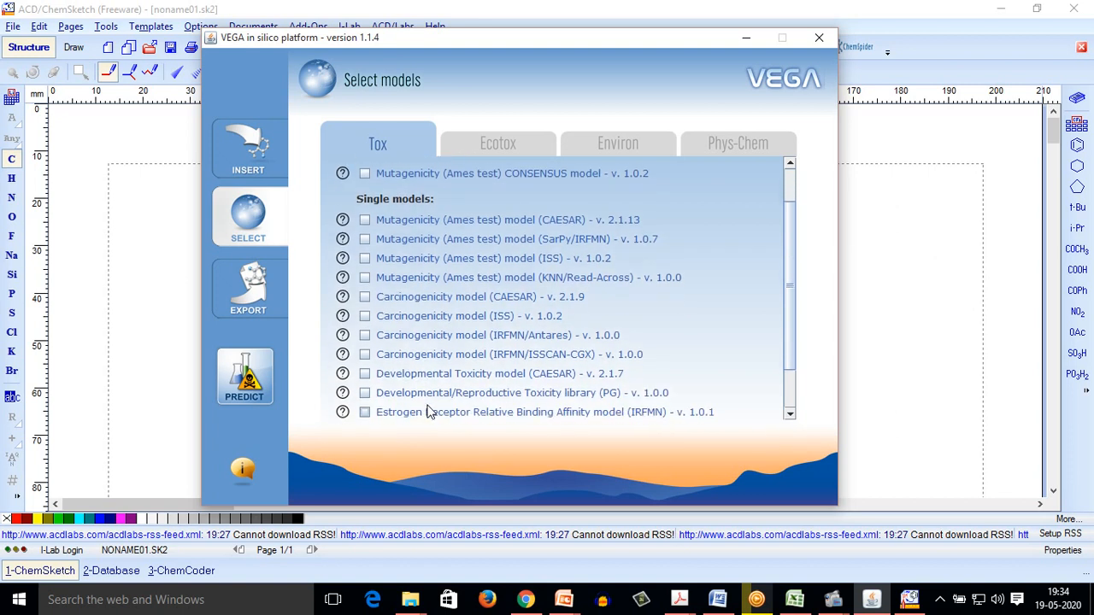
scroll(427, 412, down, 1)
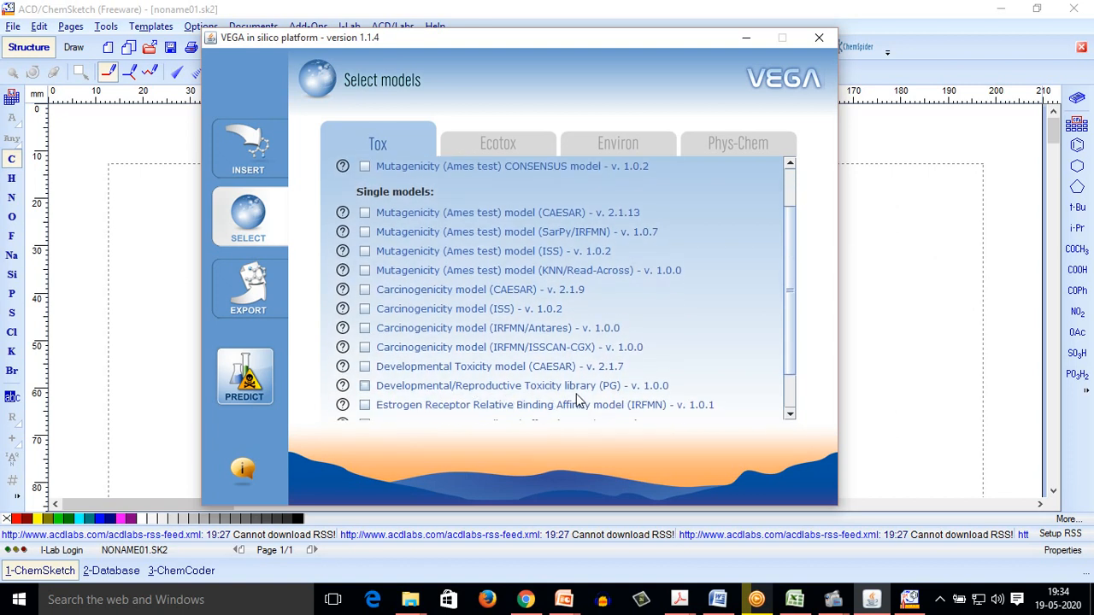
scroll(578, 400, down, 2)
scroll(553, 402, down, 1)
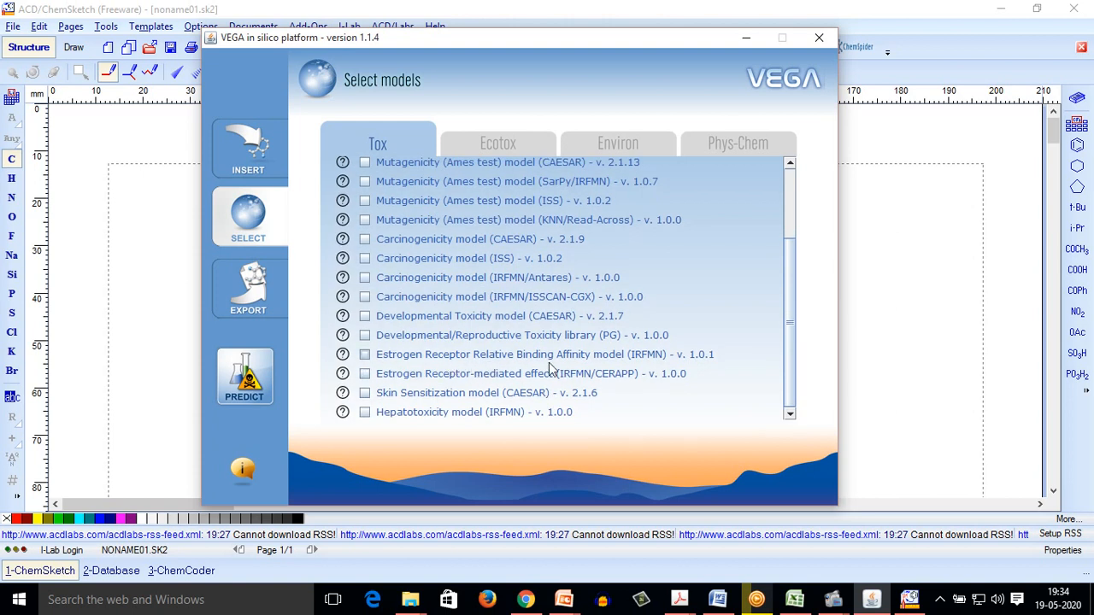
scroll(607, 363, down, 1)
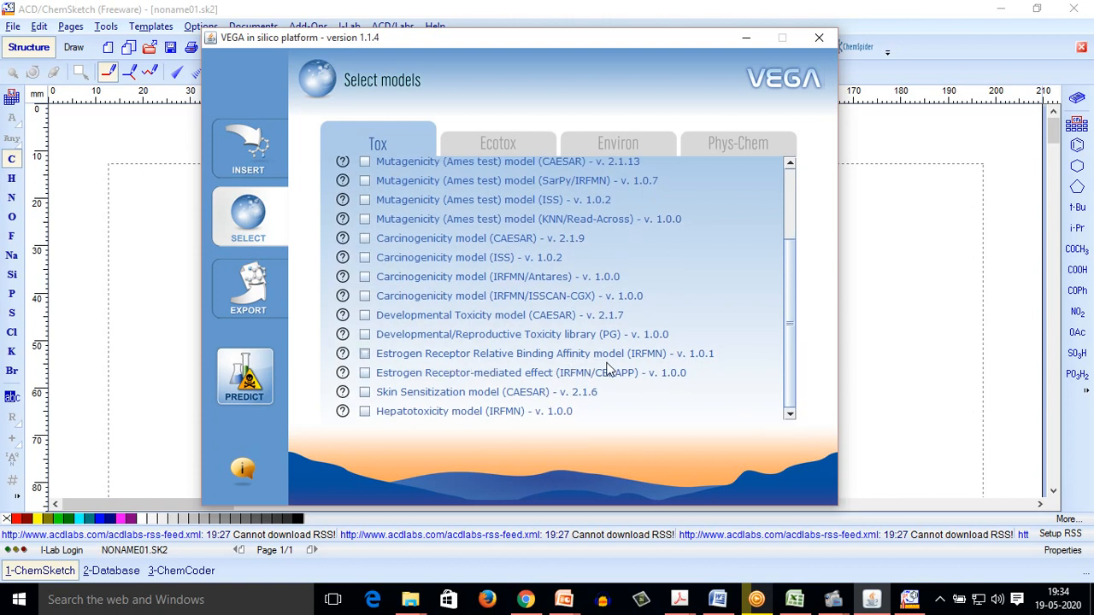
click(502, 154)
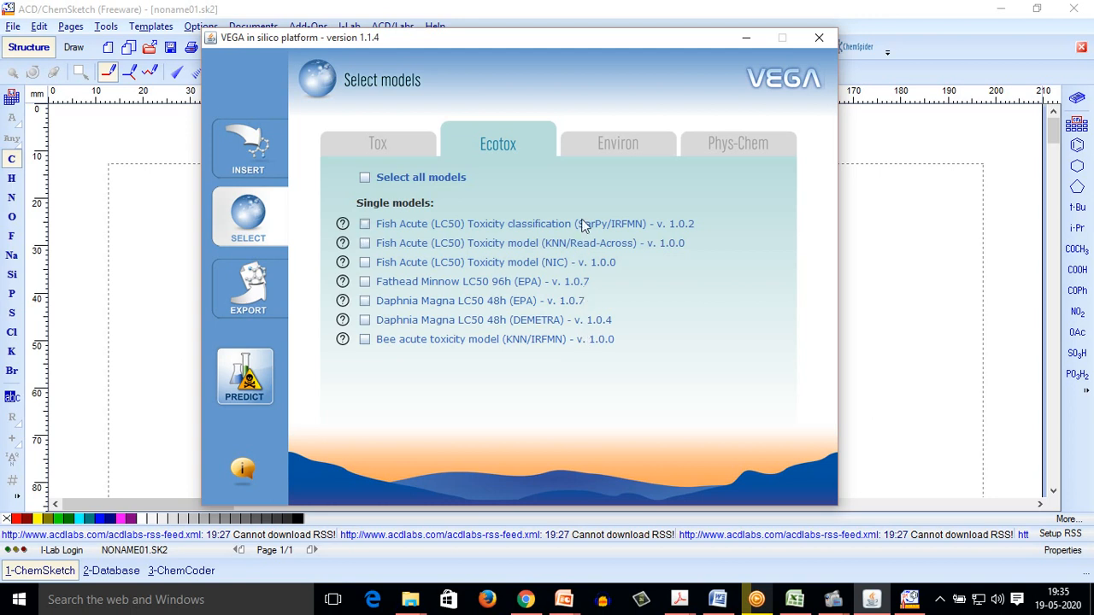
click(606, 150)
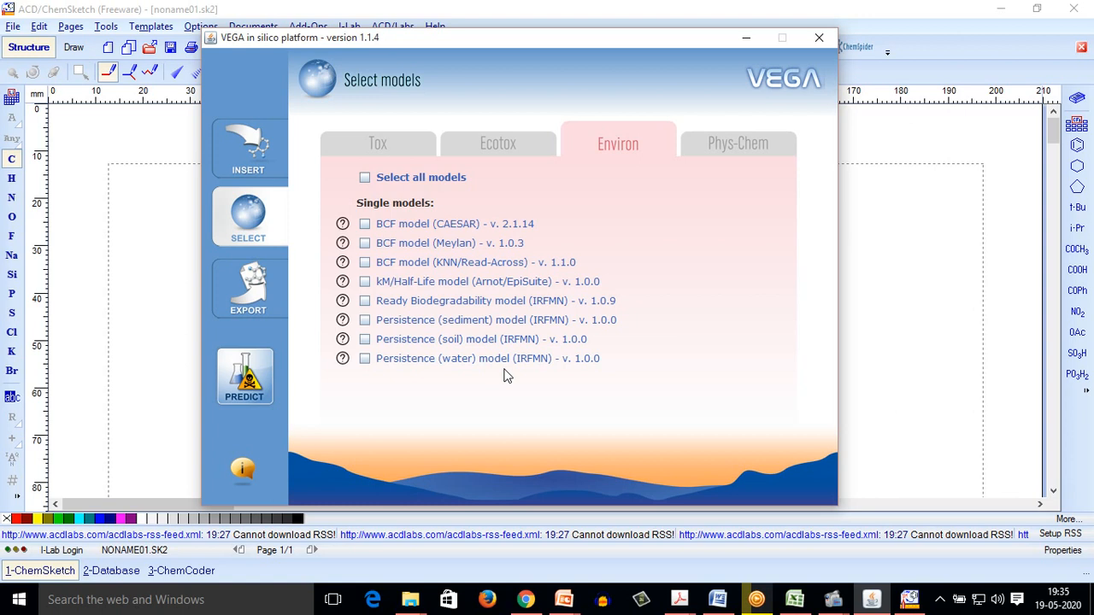
click(737, 152)
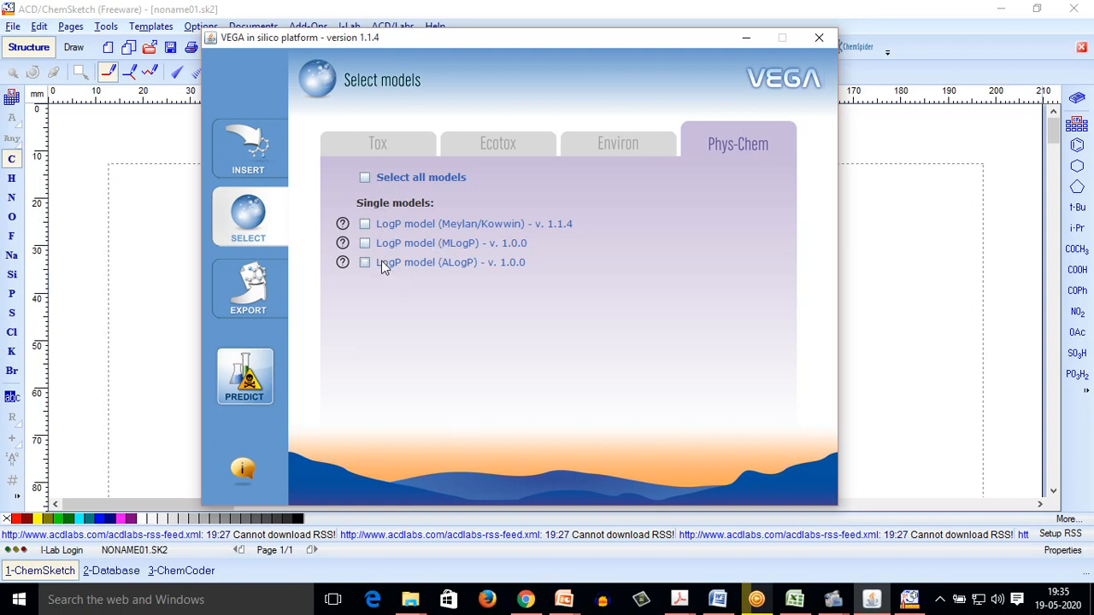
Step: Review the PDF and CSV export options and try to run a prediction without any chemical inserted
click(254, 299)
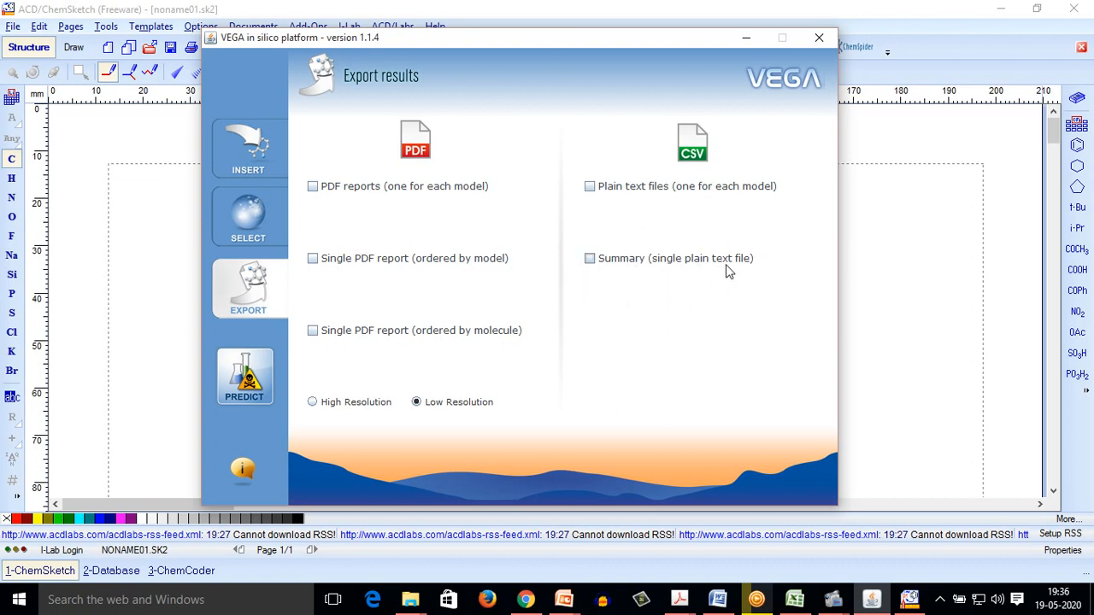
click(245, 376)
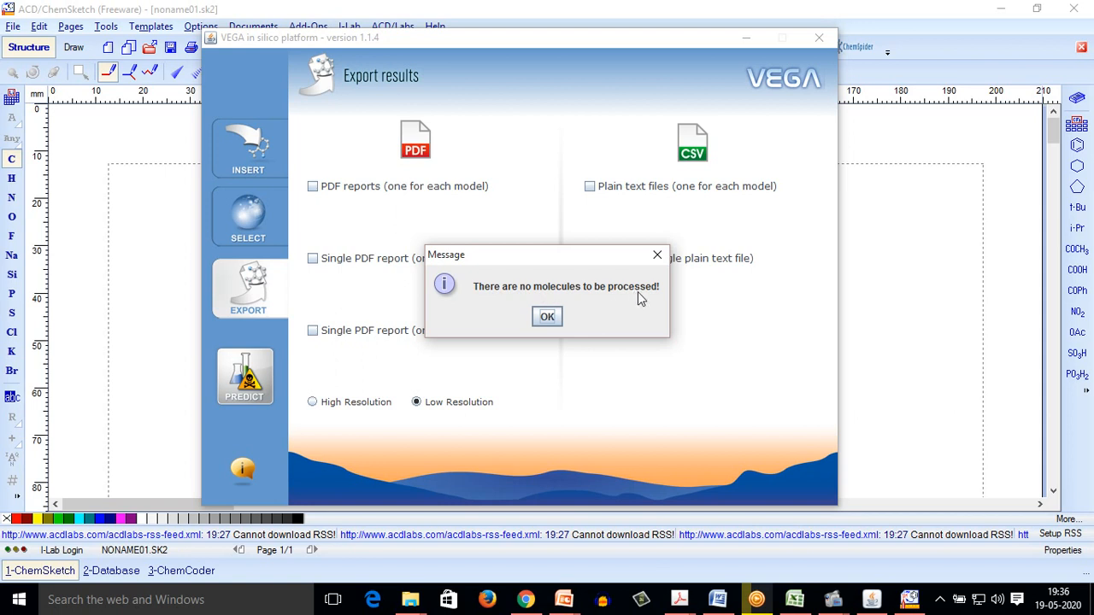
click(554, 319)
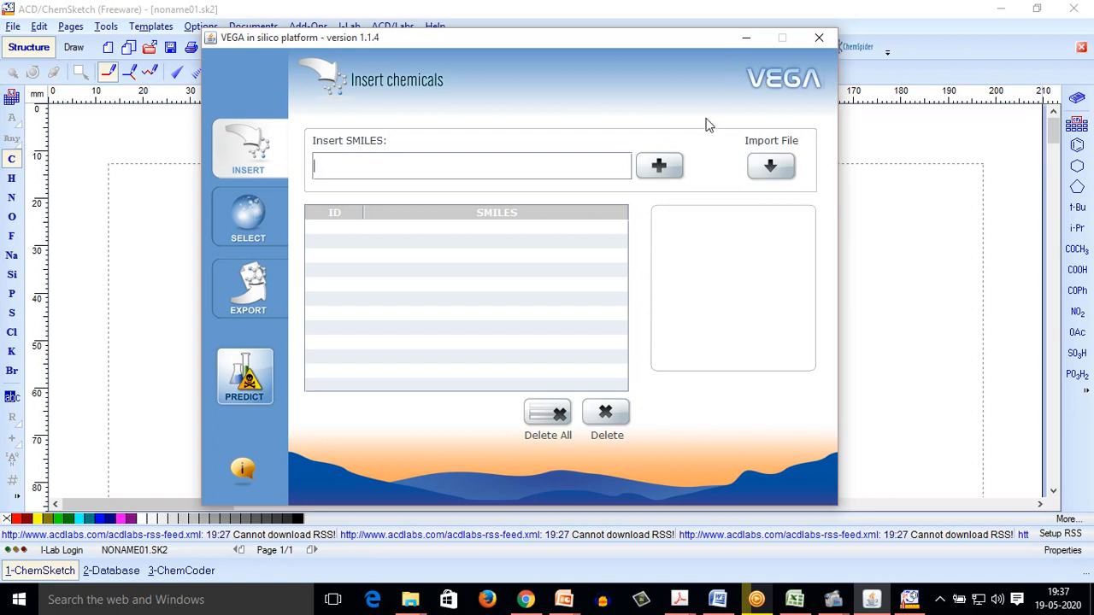
Step: Switch to ChemSketch and draw a benzene ring with a cyclopentane ring fused to its right-hand bond
click(745, 38)
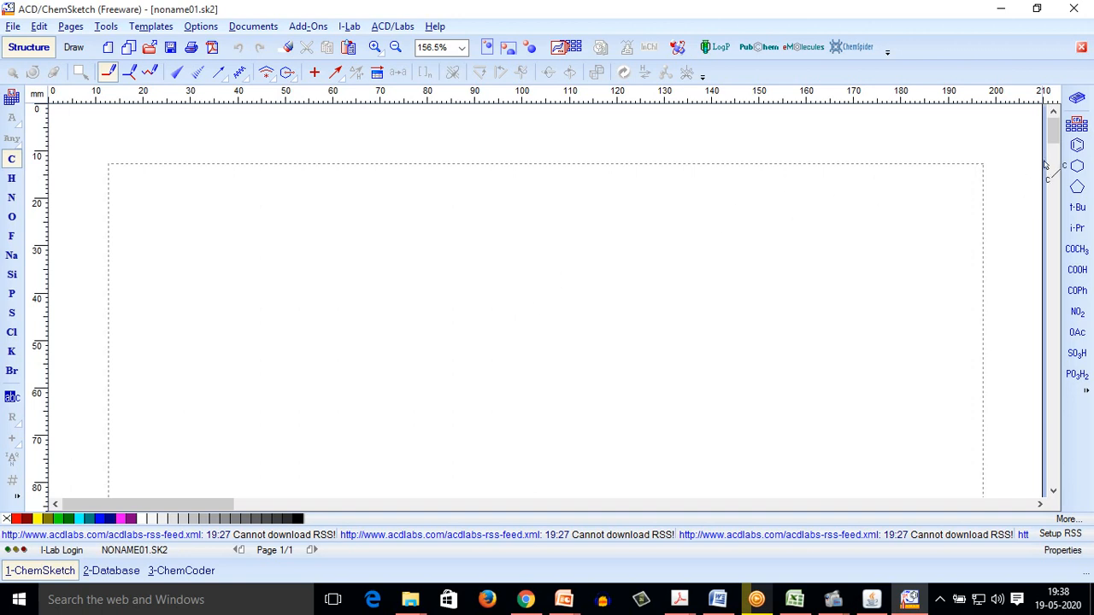
click(1076, 146)
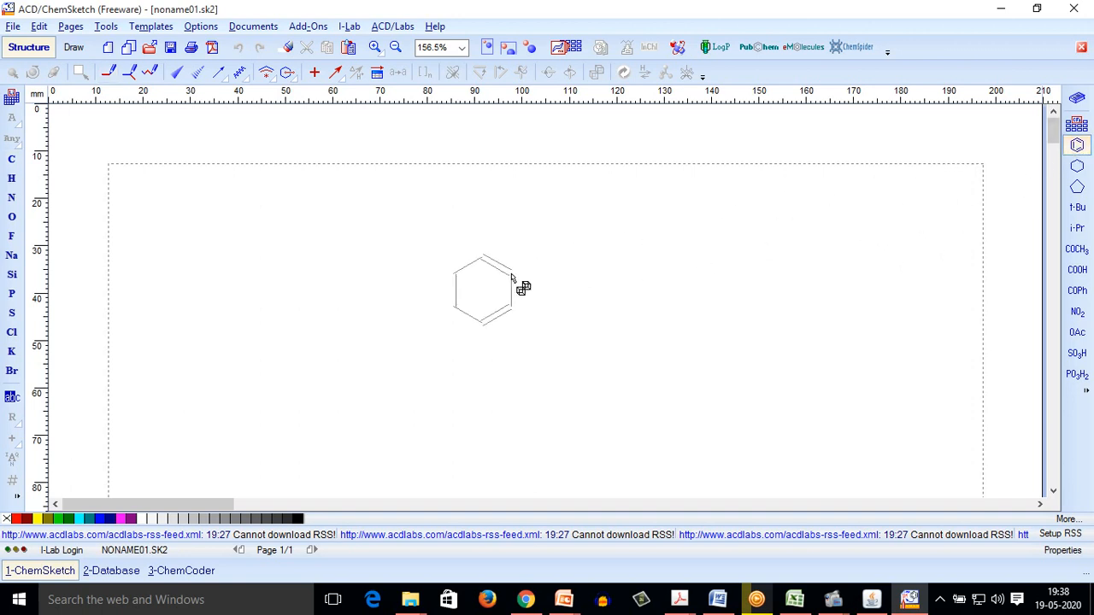
click(516, 284)
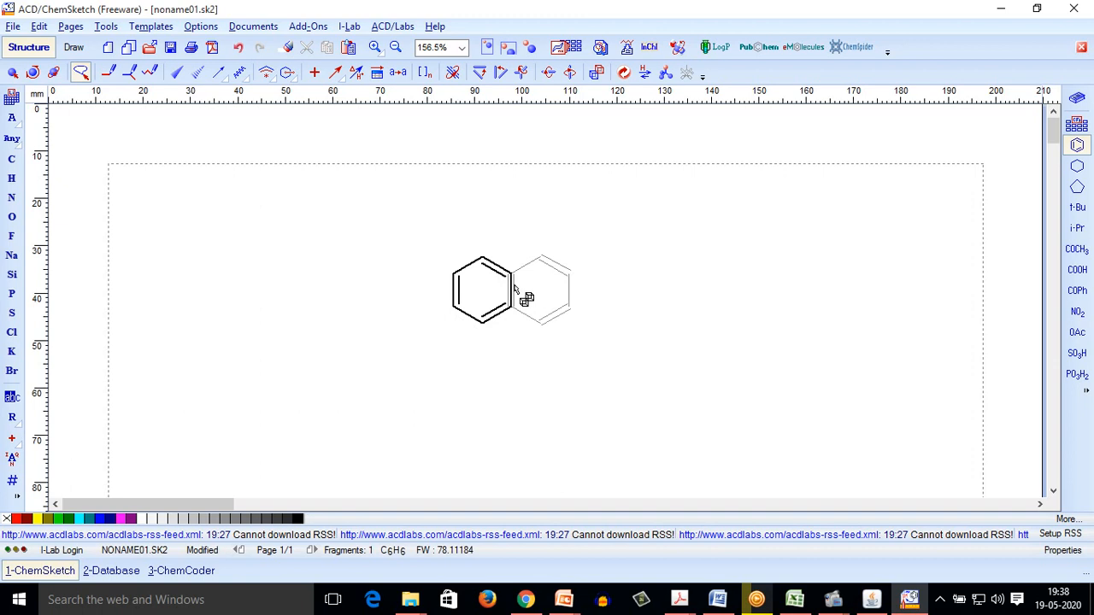
click(1077, 186)
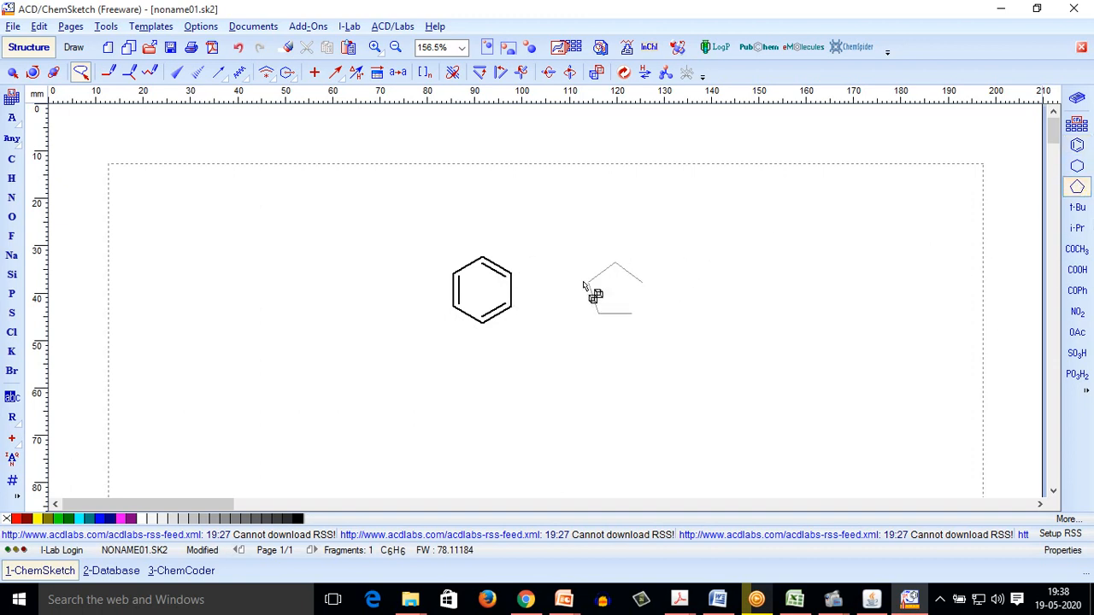
click(520, 296)
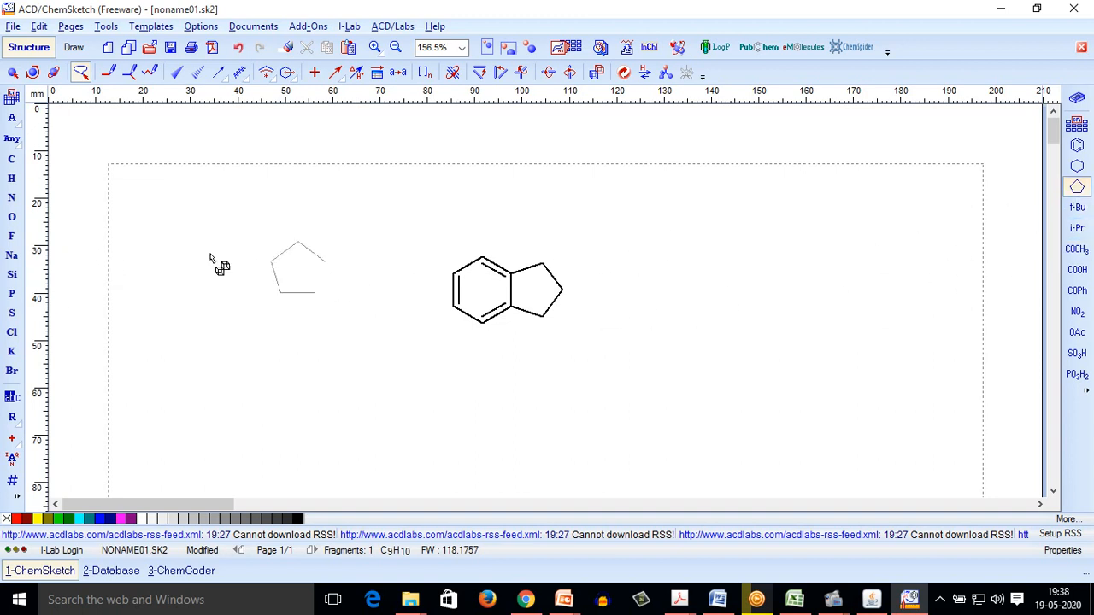
Step: Replace both five-membered ring carbons adjacent to the fused bond with nitrogen and make the upper nitrogen's bond to the outer carbon double
click(11, 197)
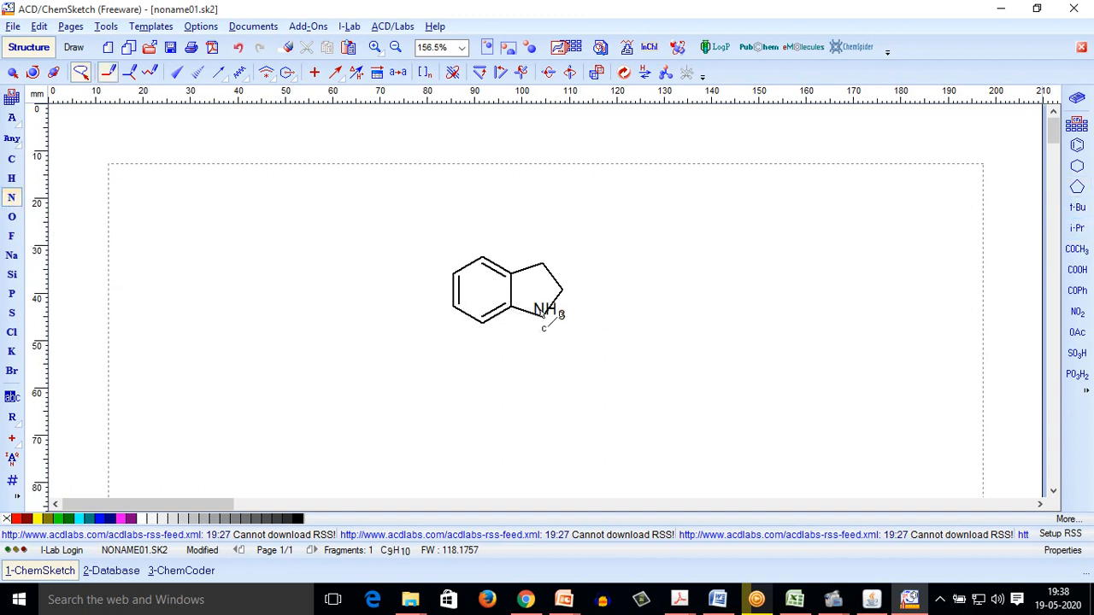
click(549, 317)
click(548, 264)
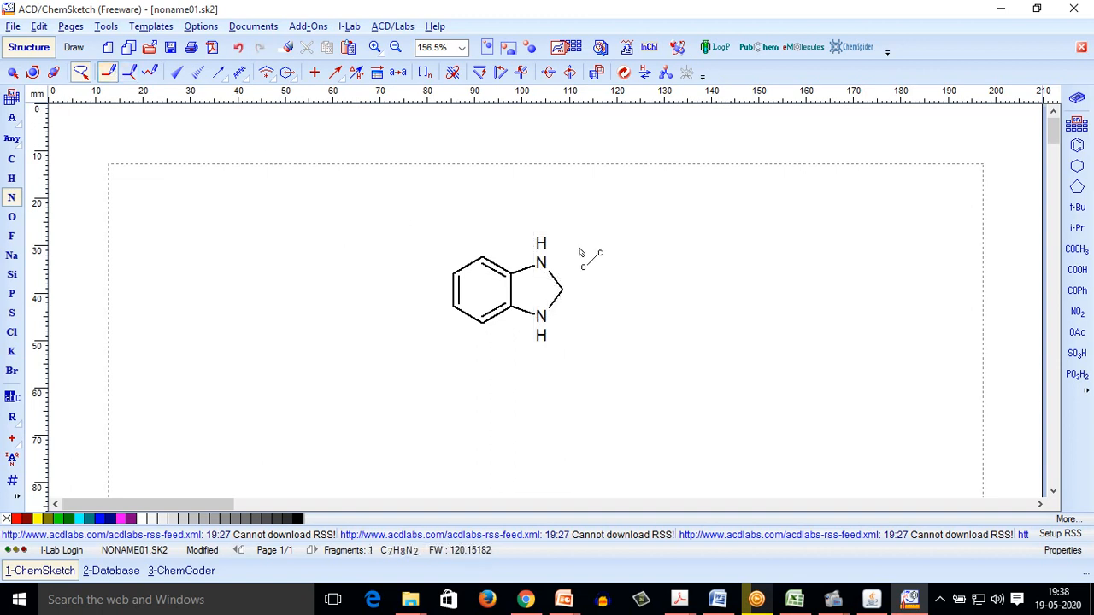
click(552, 277)
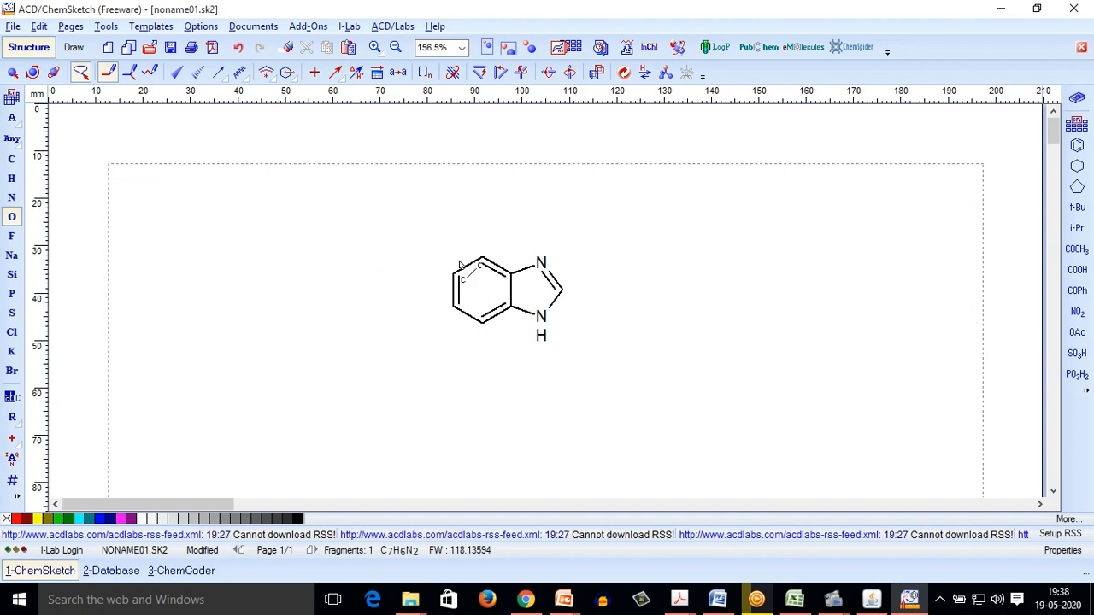
Step: Attach a hydroxyl group to the benzene ring's top carbon and a COOH group to the carbon between the two nitrogens
drag(483, 256, 481, 226)
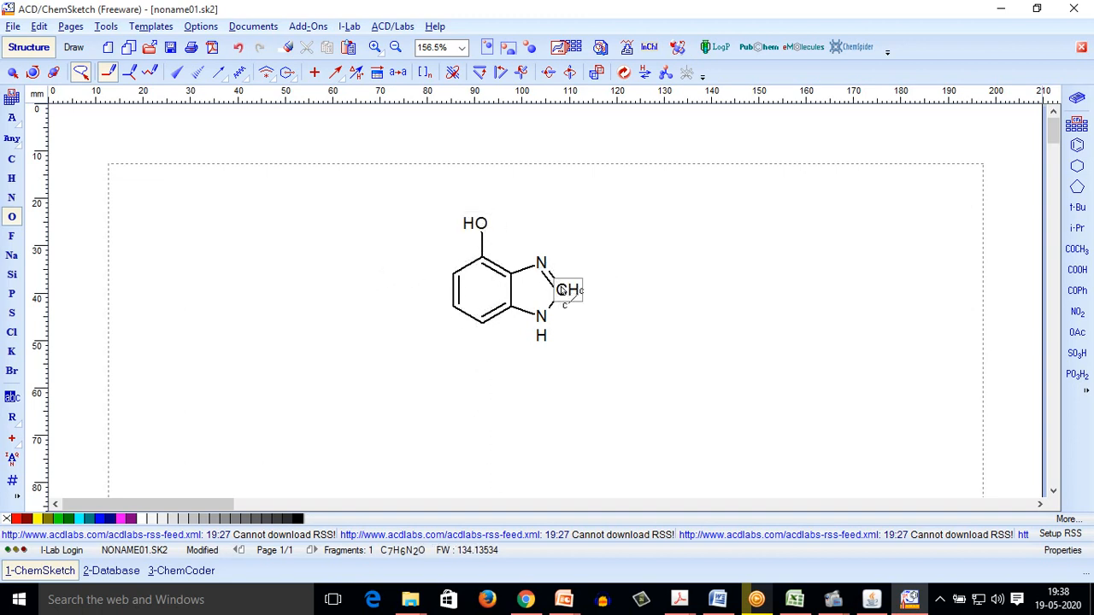
click(1078, 270)
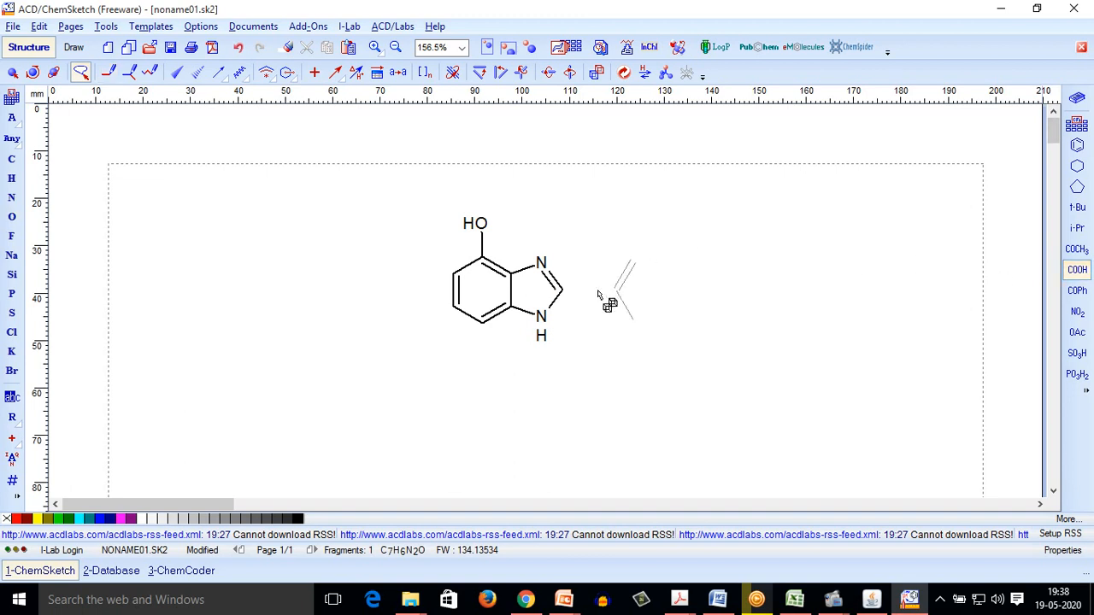
click(563, 291)
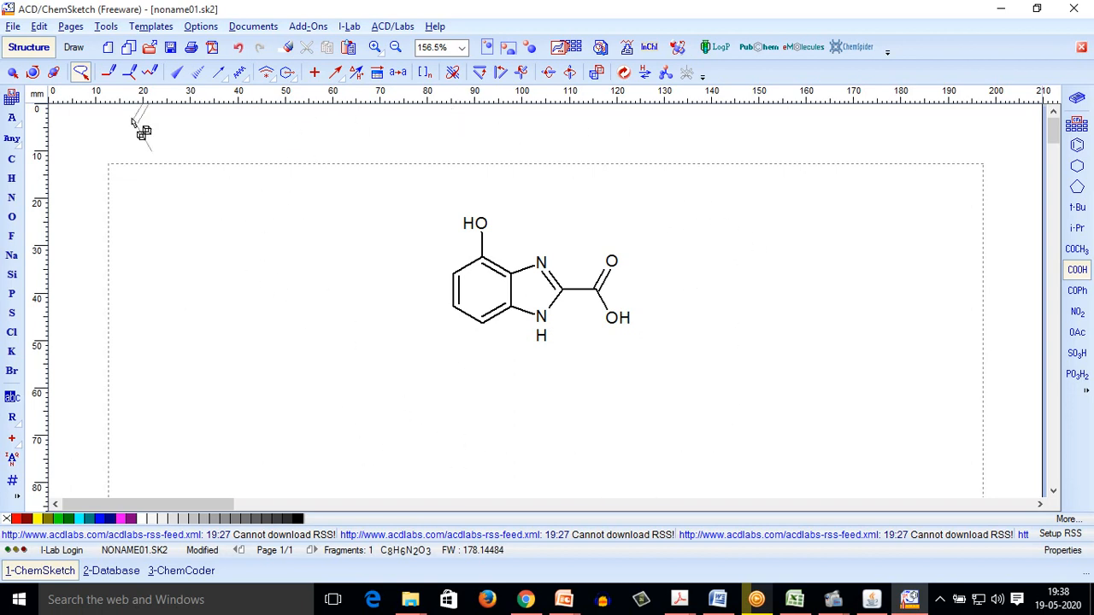
Step: Generate the chemical name for the whole structure and delete the resulting name label
click(80, 71)
drag(390, 194, 726, 368)
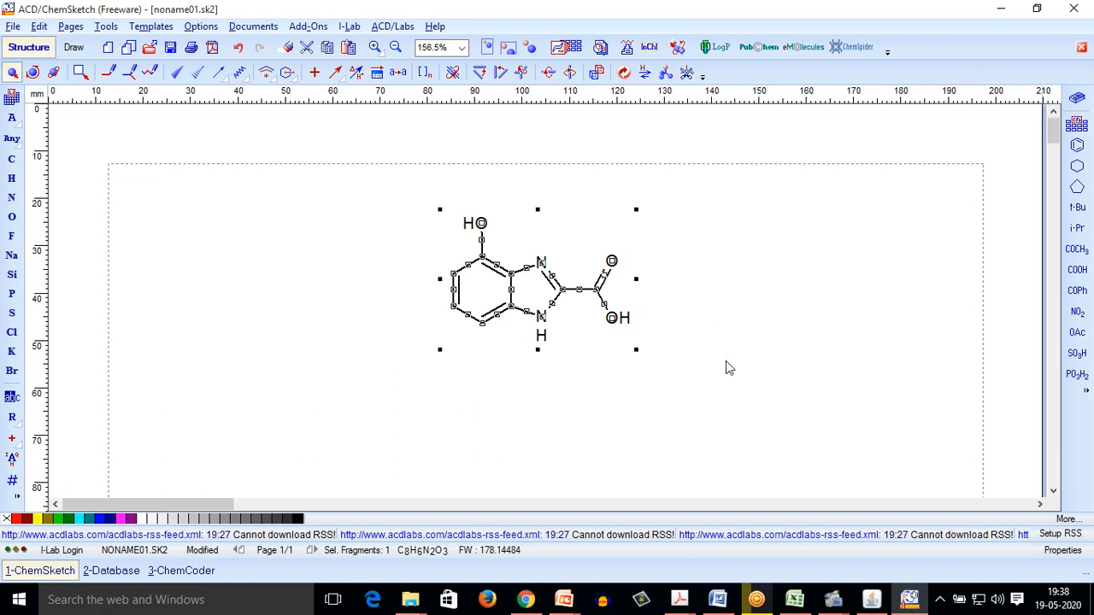
click(632, 53)
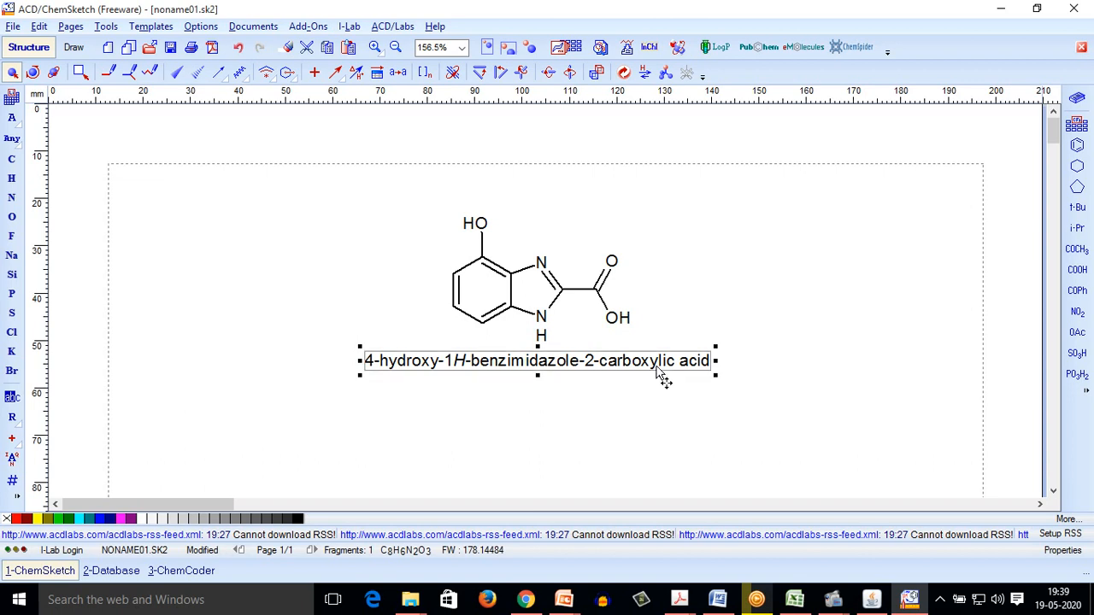
key(Delete)
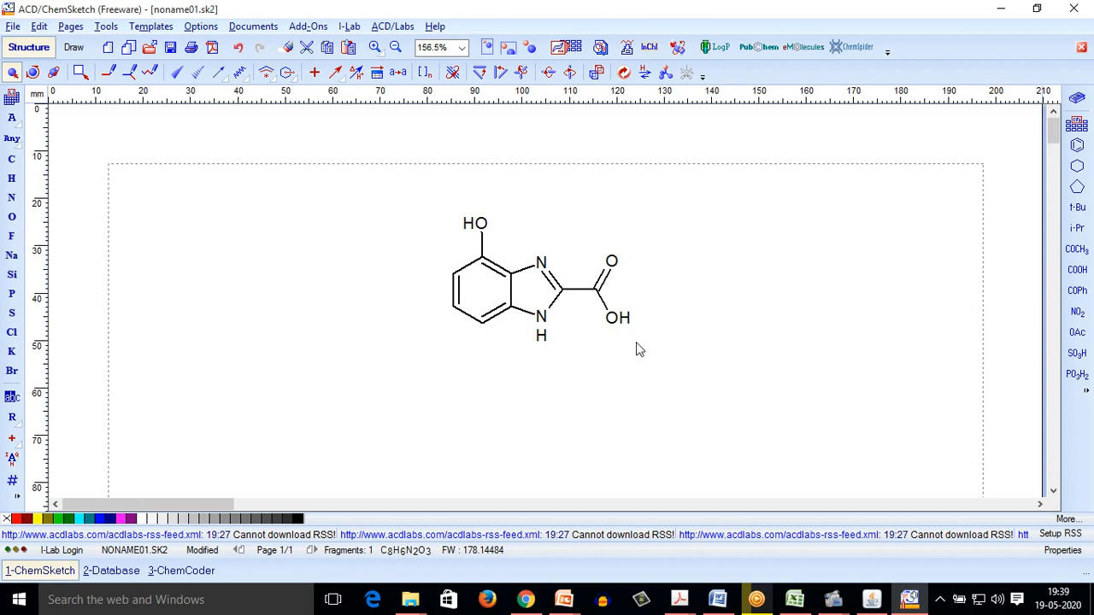
Step: Generate the SMILES notation for the whole hydroxy benzimidazole carboxylic acid structure
drag(374, 182, 725, 378)
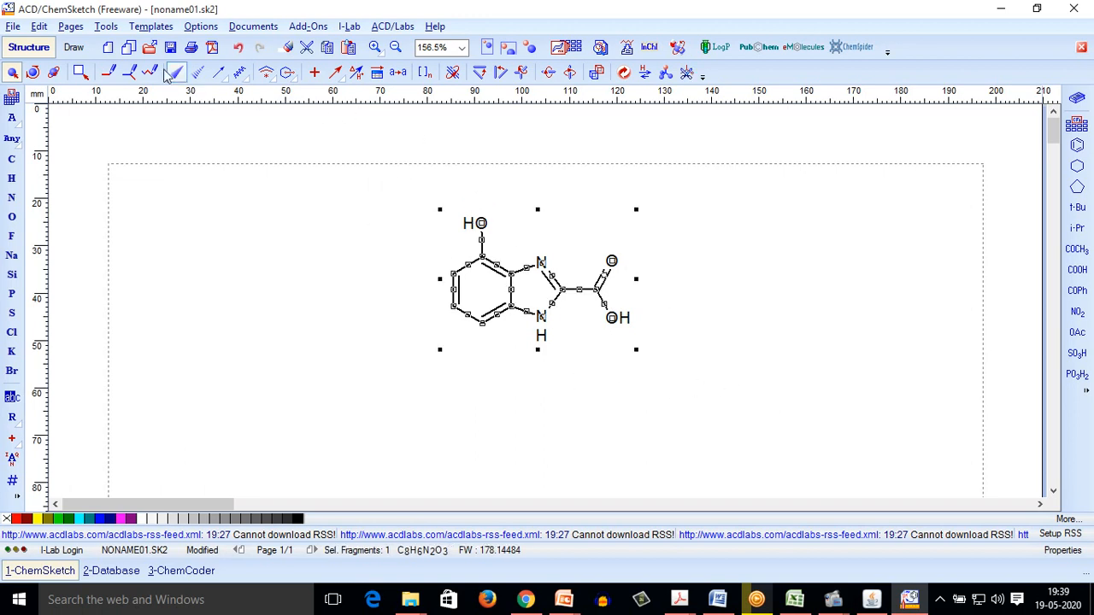
click(105, 27)
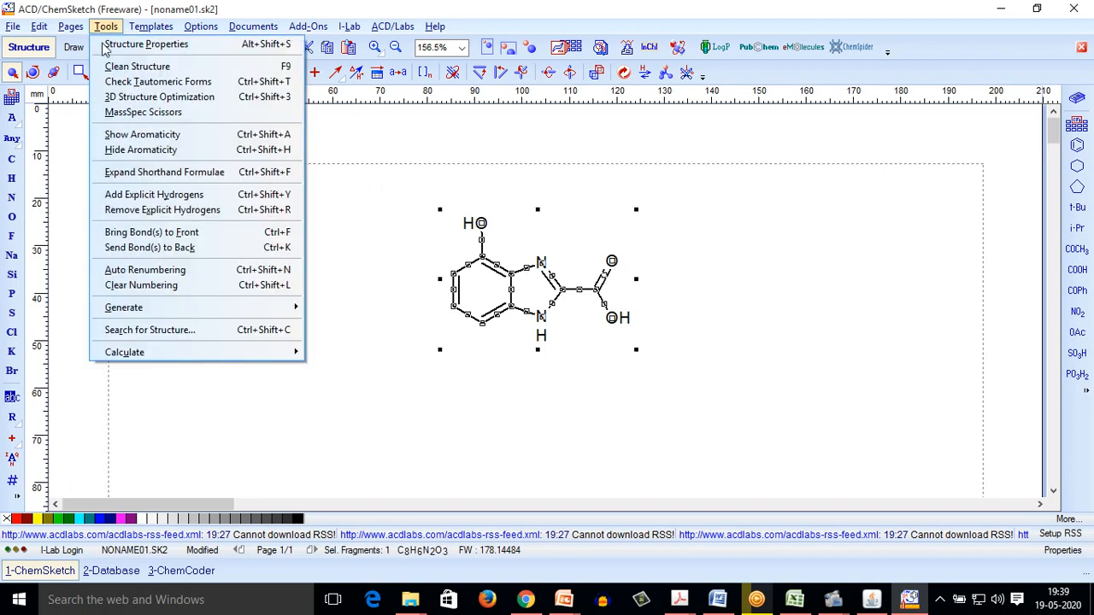
mouse_move(140, 310)
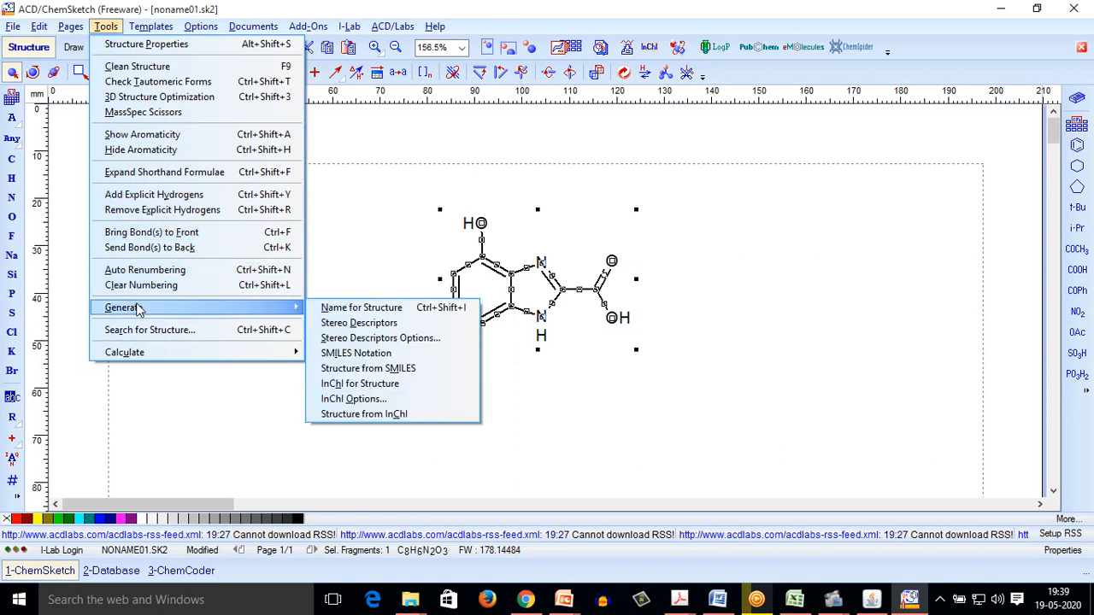
click(346, 353)
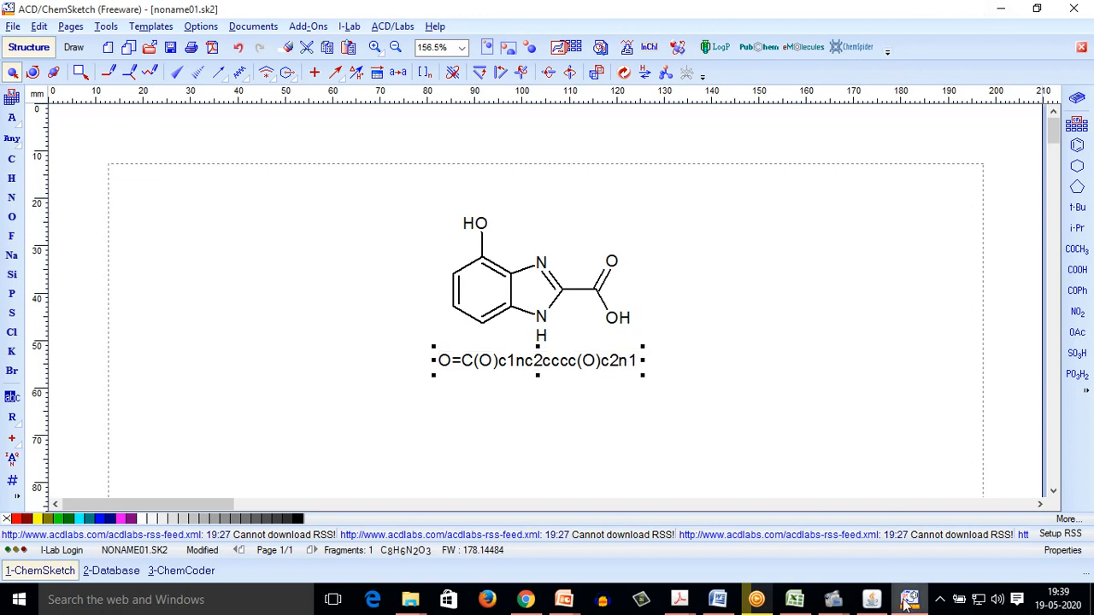
Step: Switch to VEGA, enter the SMILES O=C(O)c1nc2cccc(O)c2n1 for insertion, and compare it with the ChemSketch structure
click(871, 600)
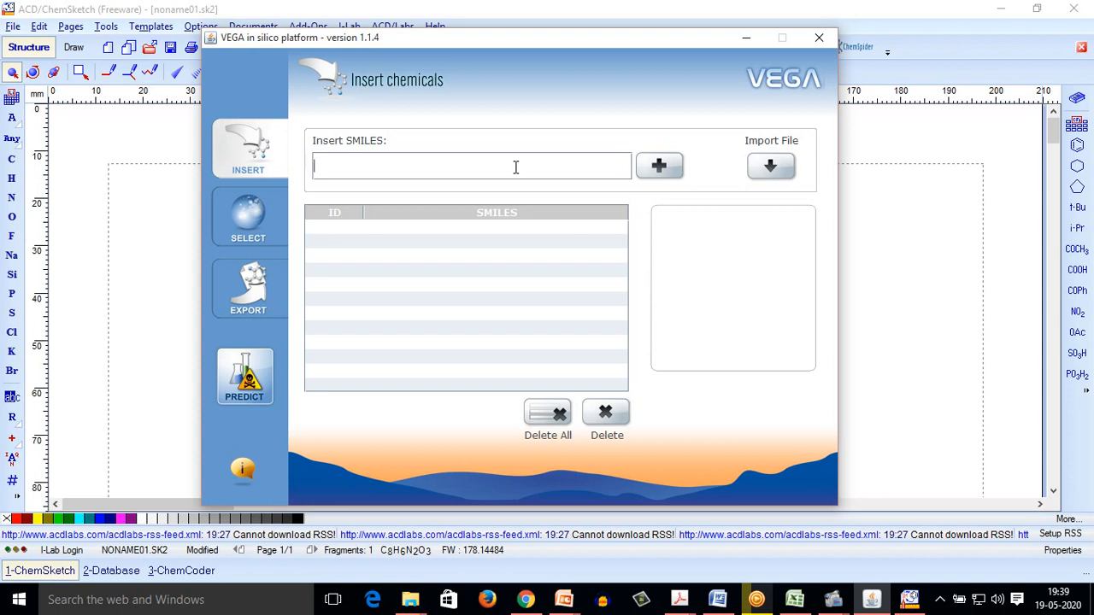
text(O=C(O)c1nc2cccc(O)c2n1)
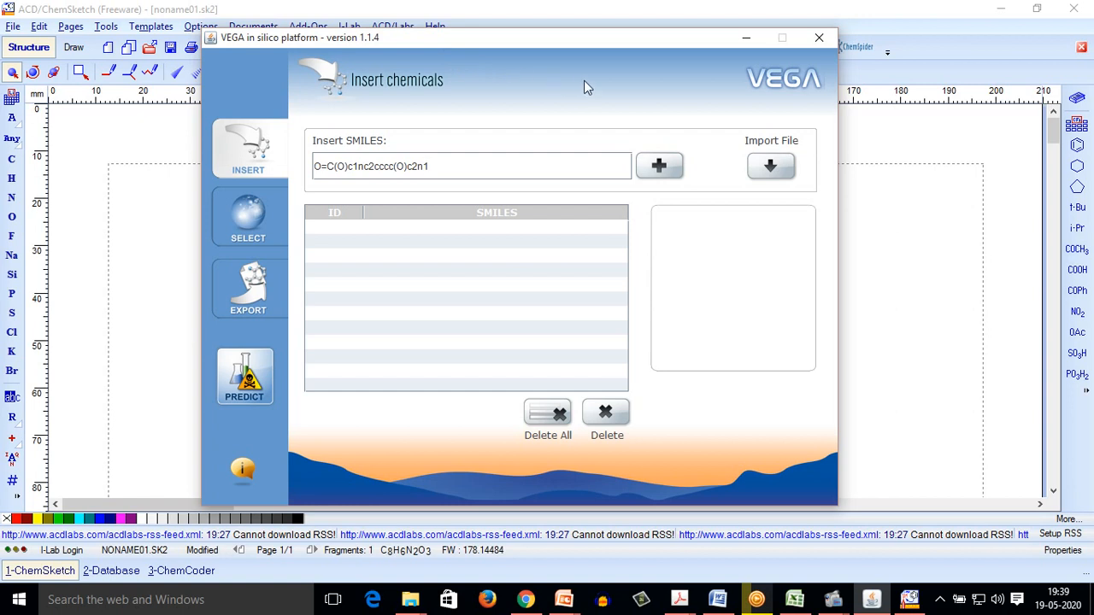
mouse_move(551, 38)
mouse_down()
mouse_move(847, 41)
mouse_move(1040, 63)
mouse_up()
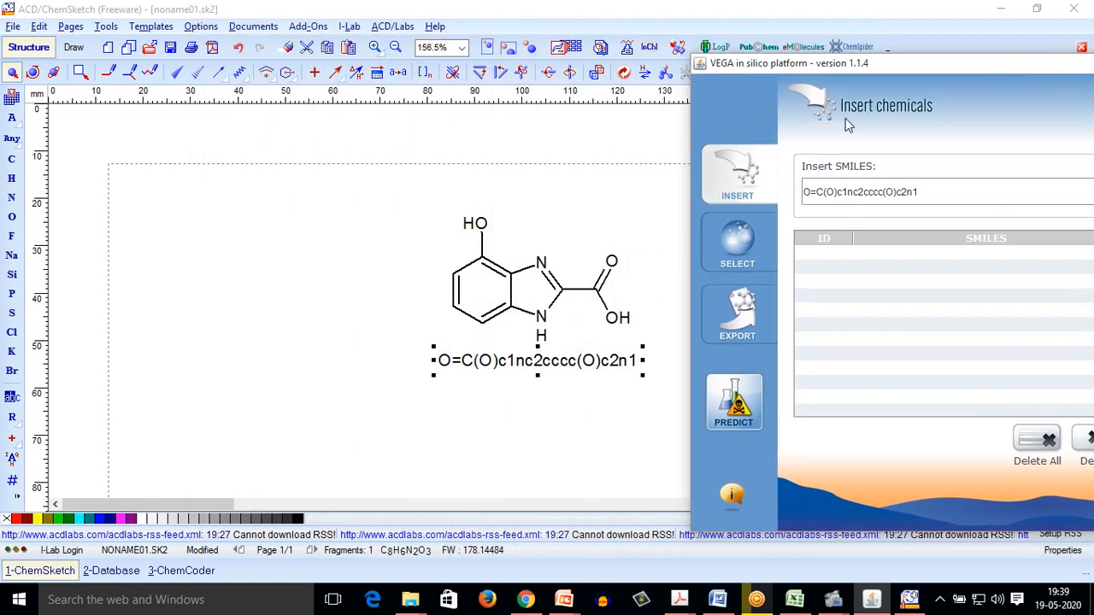
drag(908, 65, 369, 31)
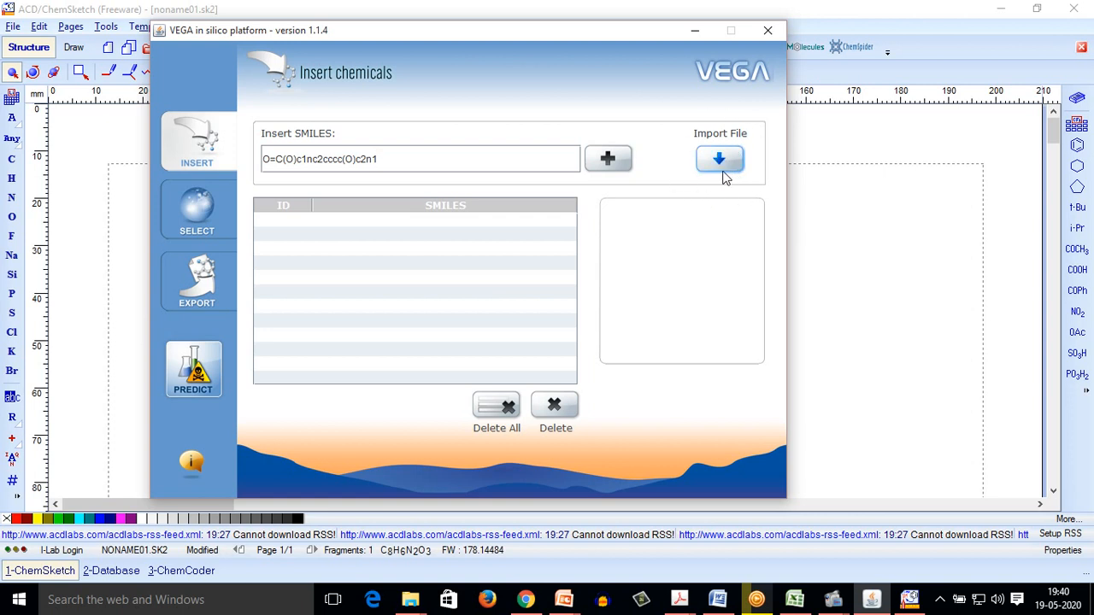
Step: Select all Phys-Chem, Ecotox and Environ models for the prediction
click(202, 223)
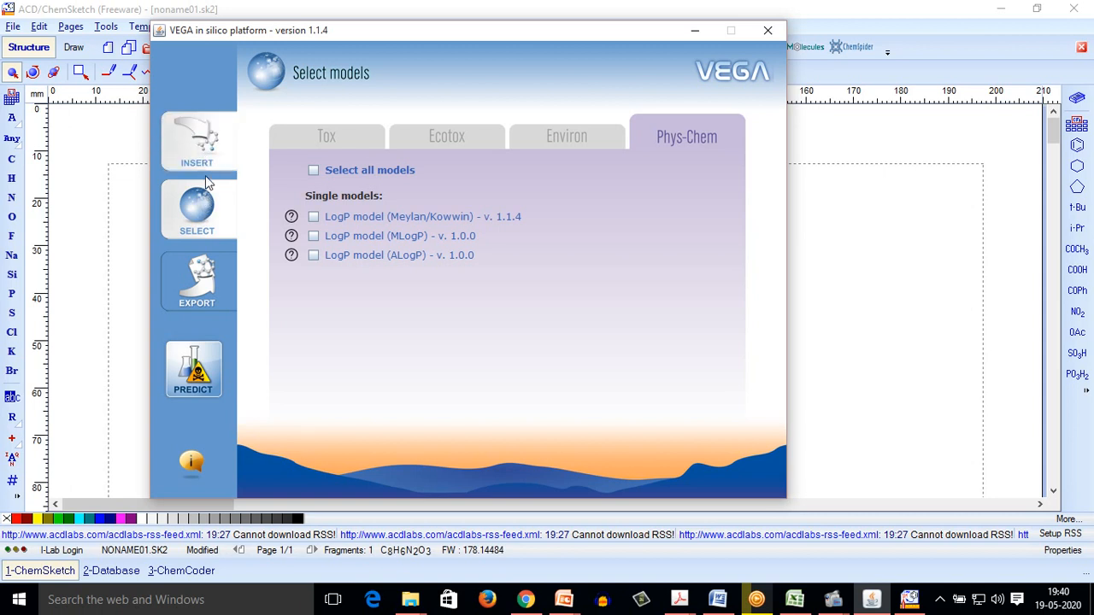
click(315, 171)
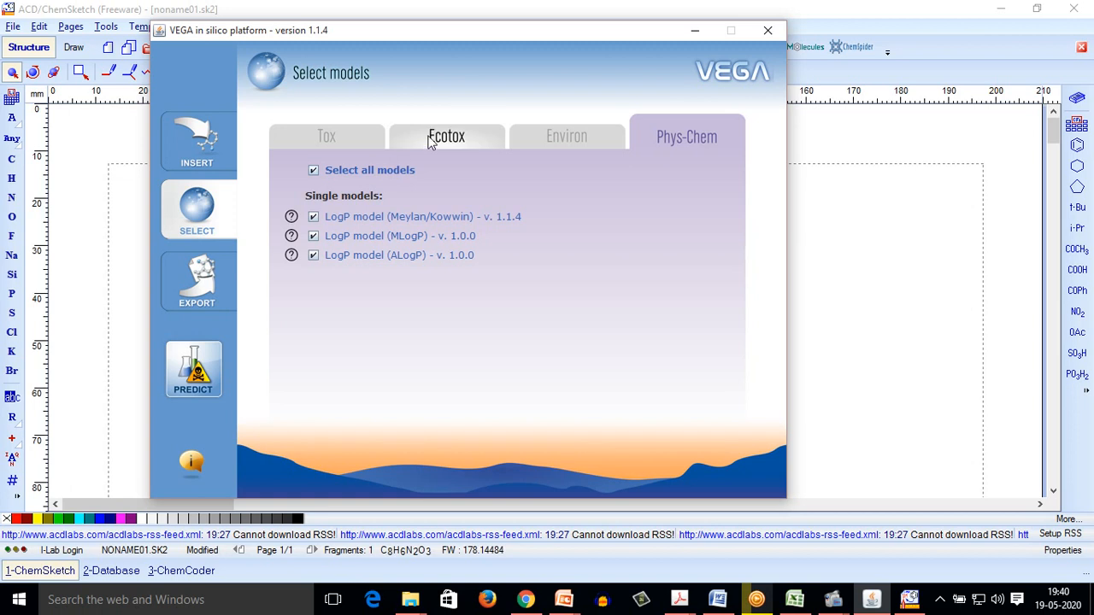
click(432, 138)
click(314, 171)
click(590, 137)
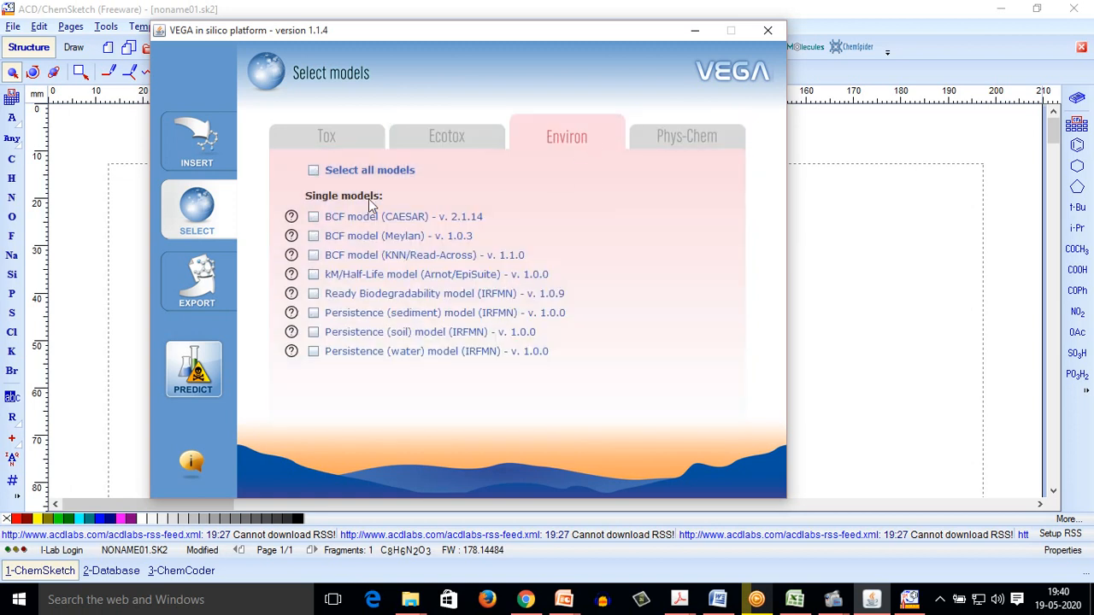
click(313, 172)
Step: Select all Tox models, including the consensus model, and check the selections in the other three model categories
click(654, 148)
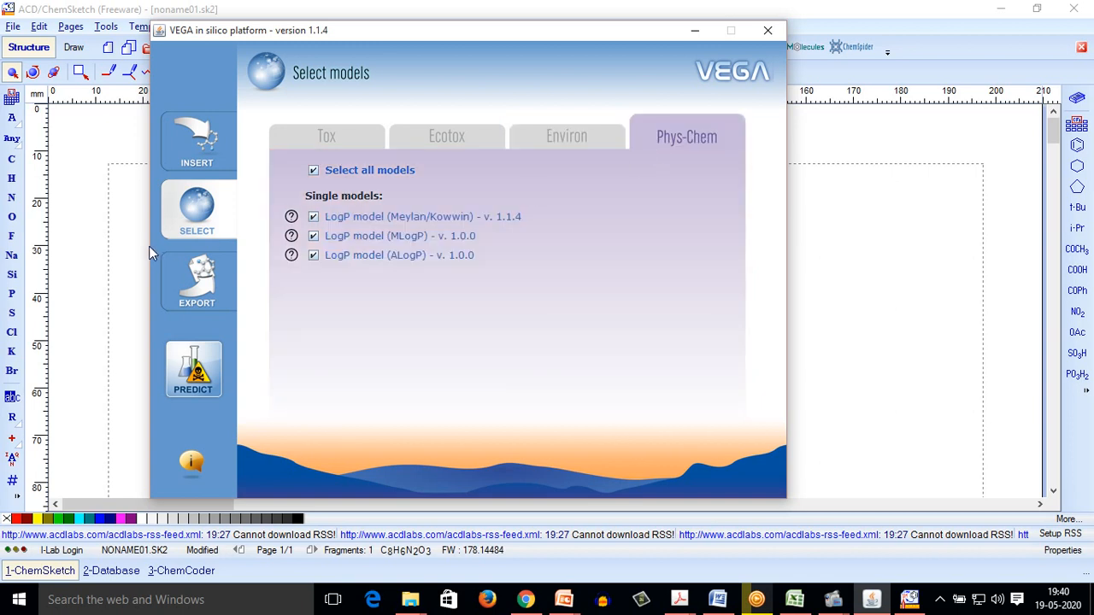
click(340, 143)
scroll(320, 161, up, 1)
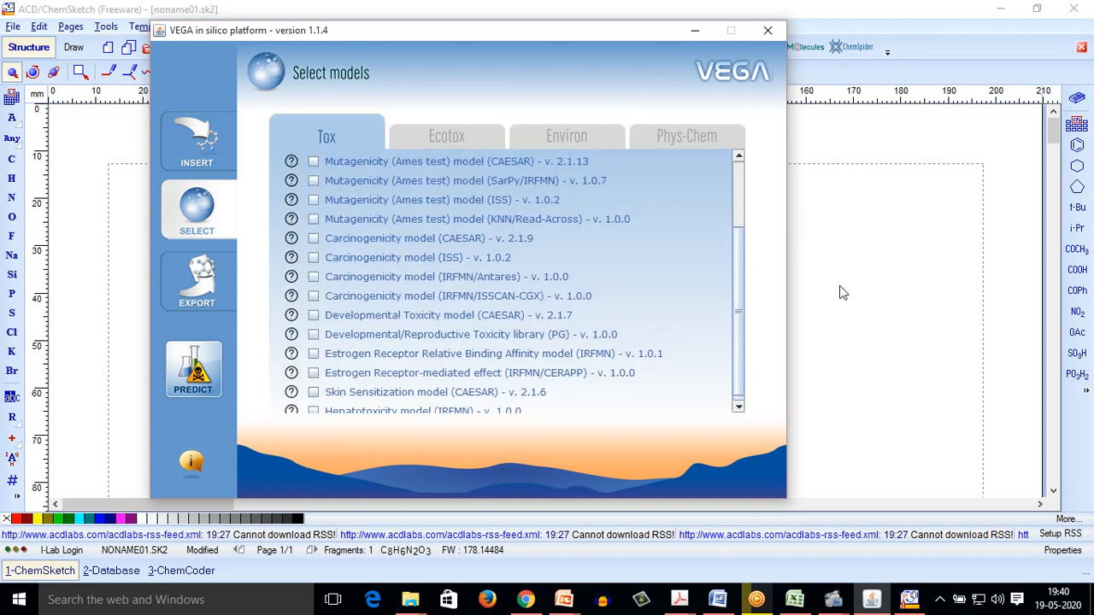
scroll(750, 275, up, 3)
click(315, 171)
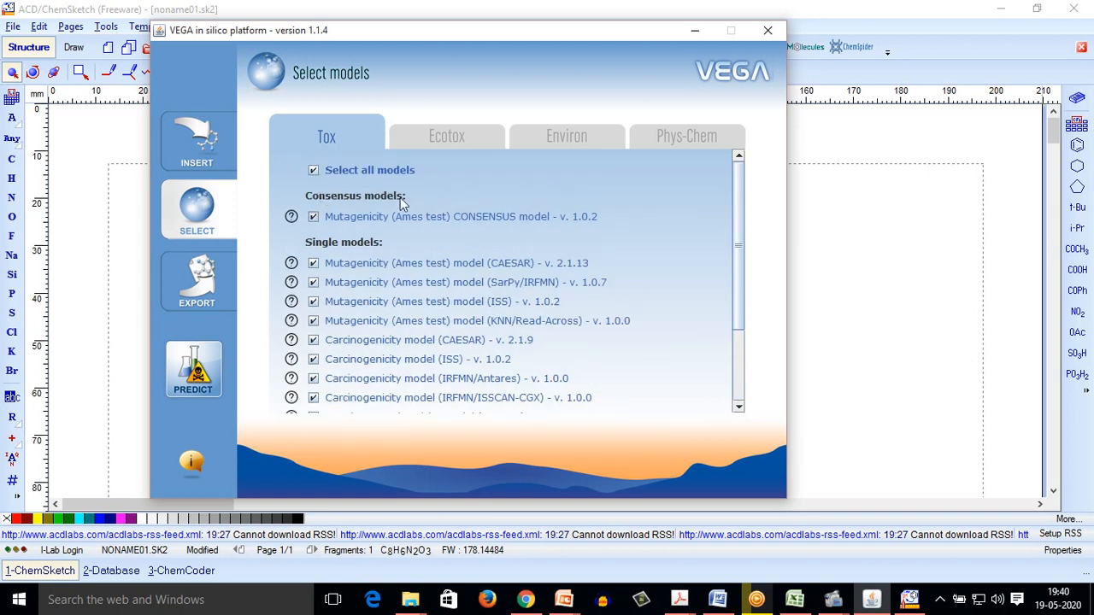
click(474, 136)
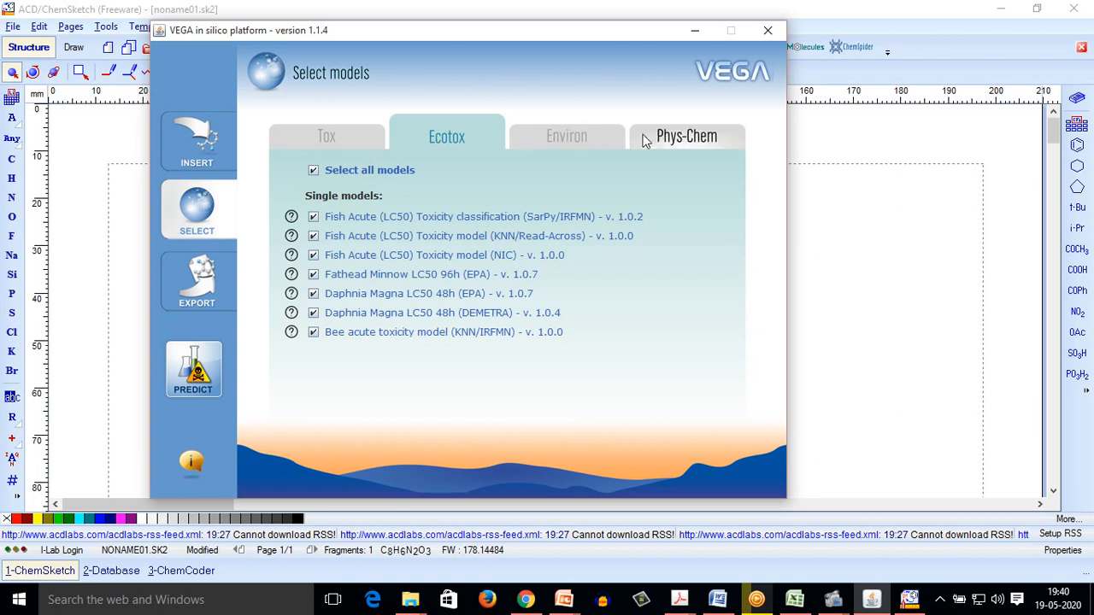
click(686, 137)
click(567, 136)
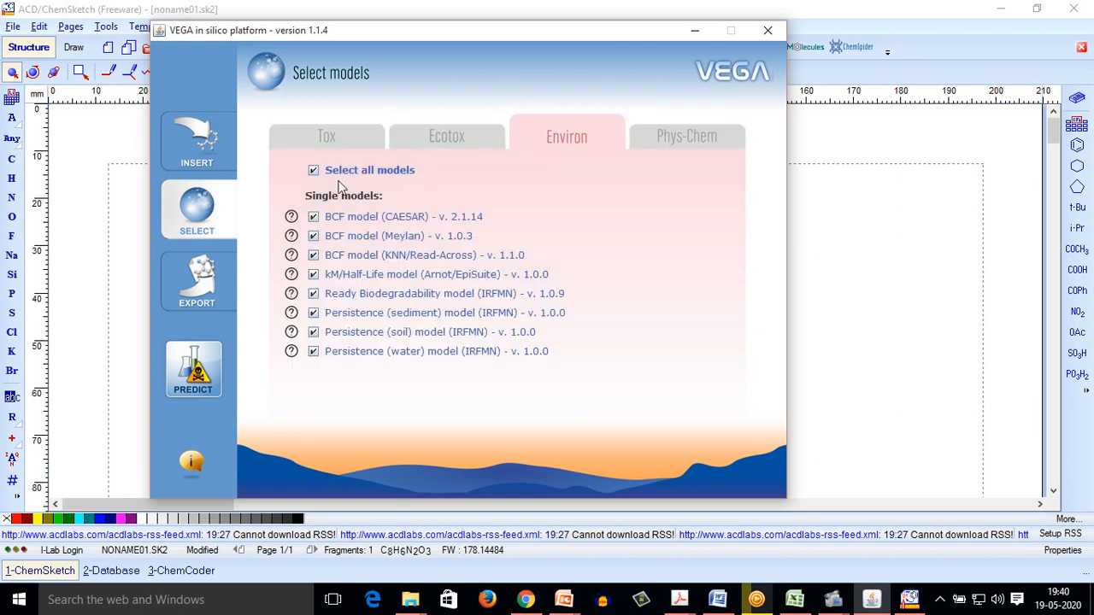
Step: Enable the single PDF report ordered by model and set its save folder to C:\trial
click(213, 284)
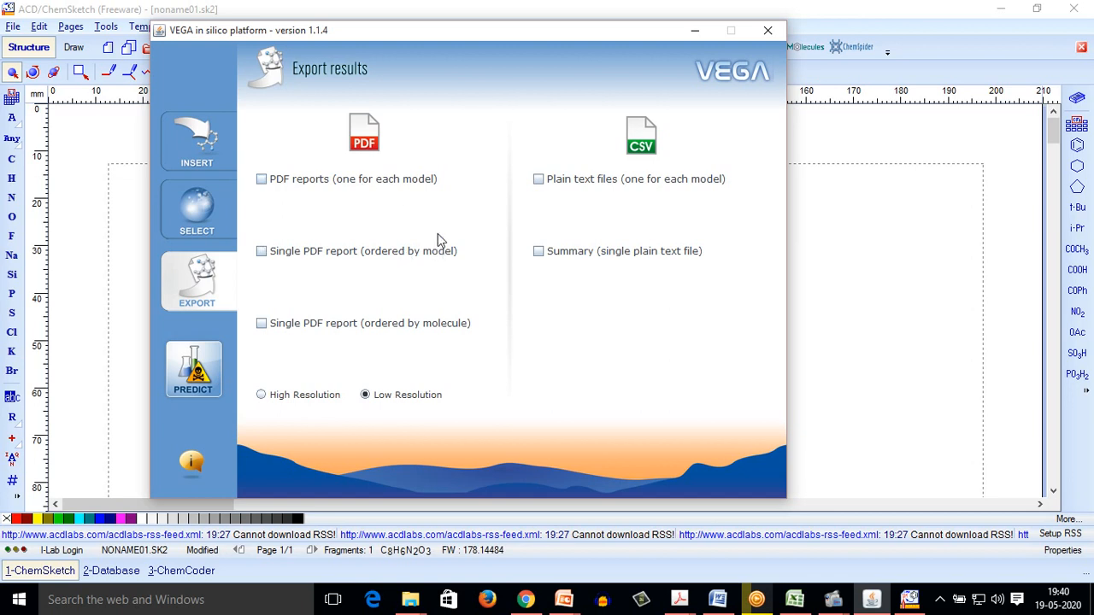
click(262, 251)
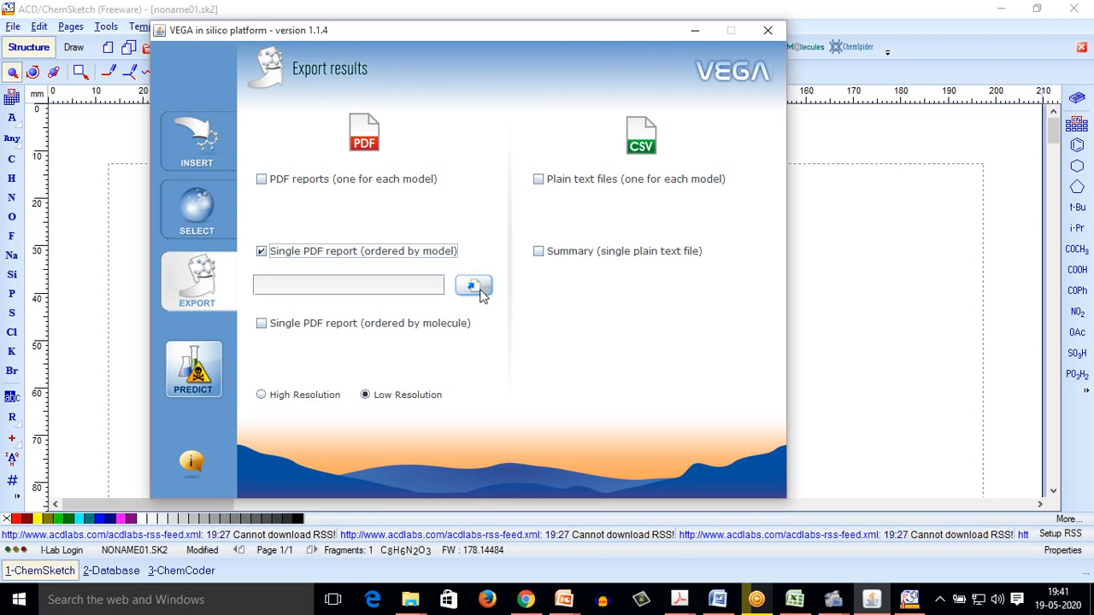
click(480, 292)
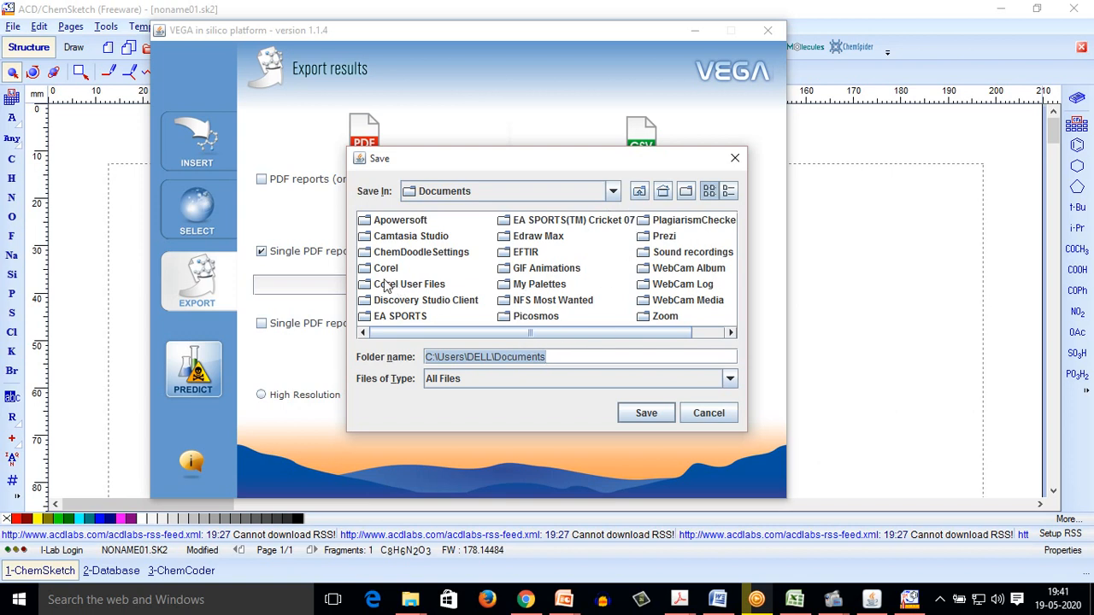
scroll(441, 272, right, 1)
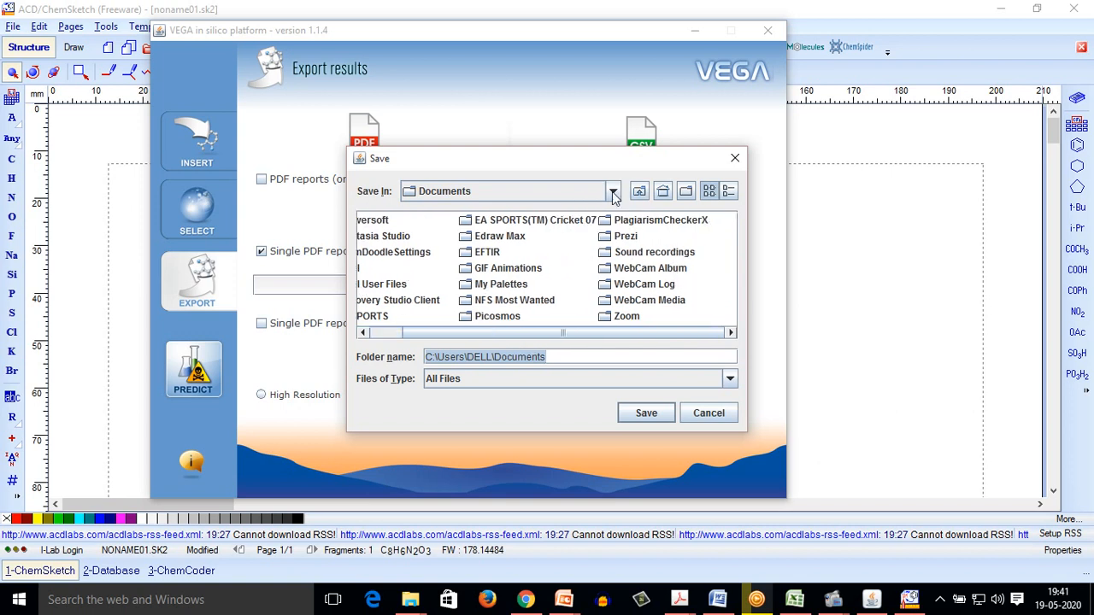
click(613, 192)
scroll(491, 257, up, 2)
click(487, 257)
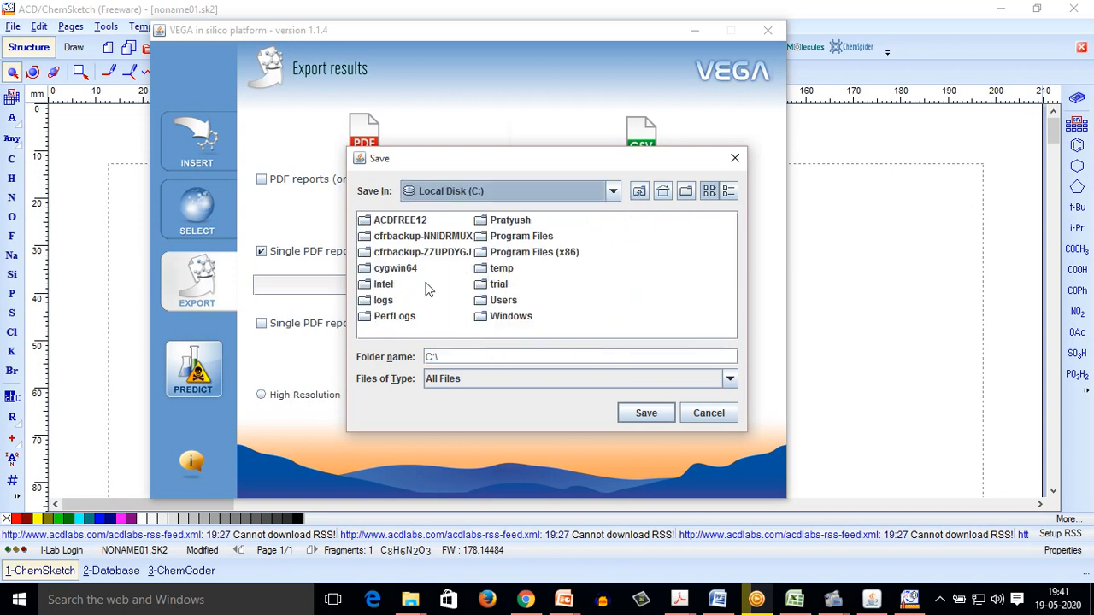
click(493, 286)
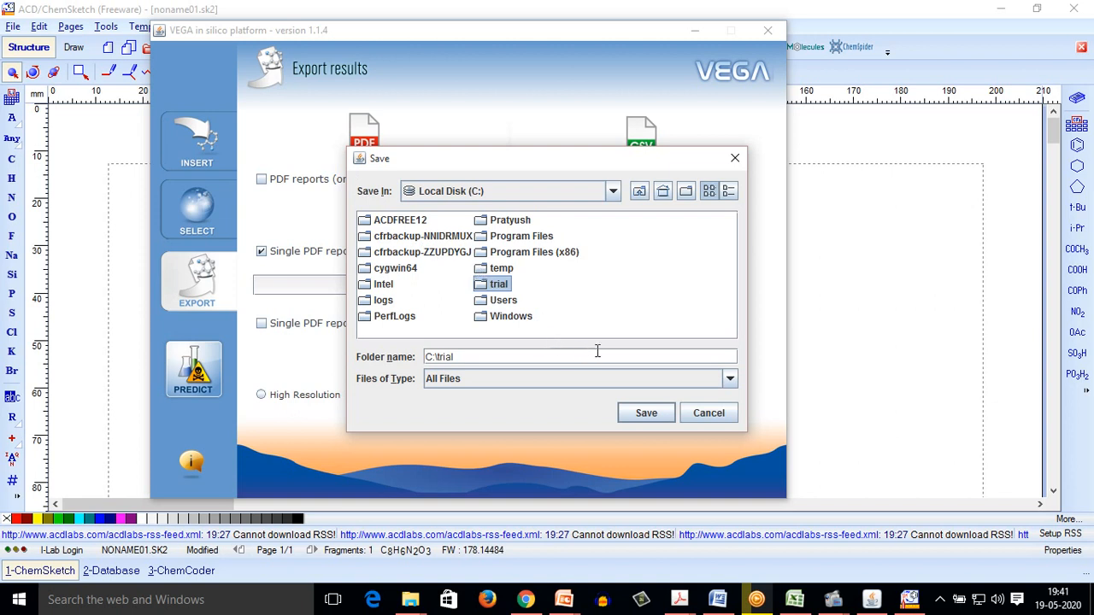
click(658, 413)
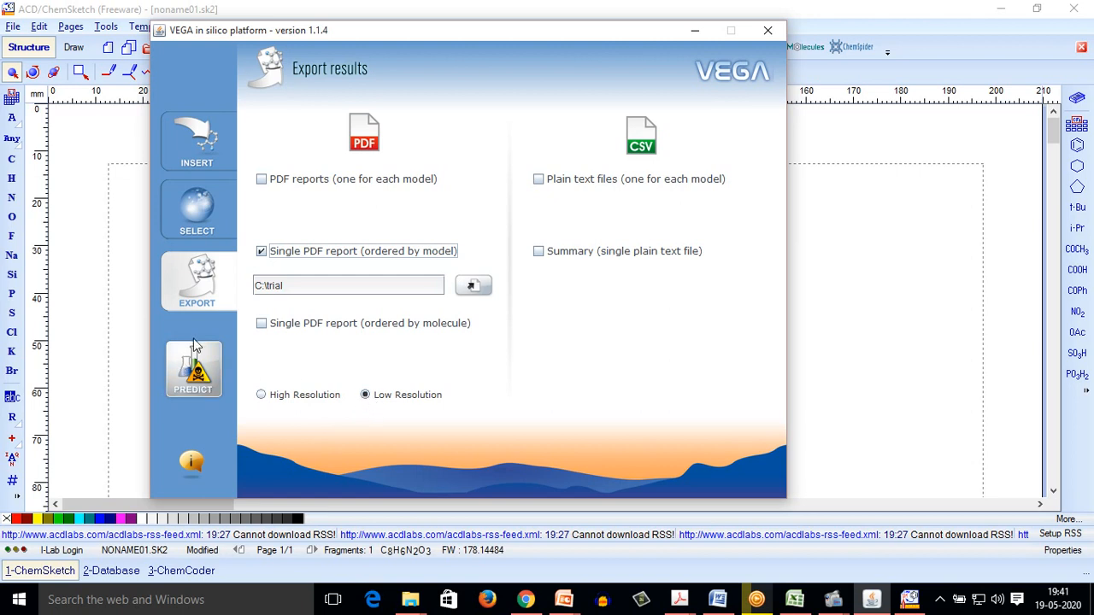
Step: Try to run the prediction, and add the entered SMILES to the molecule list
click(196, 368)
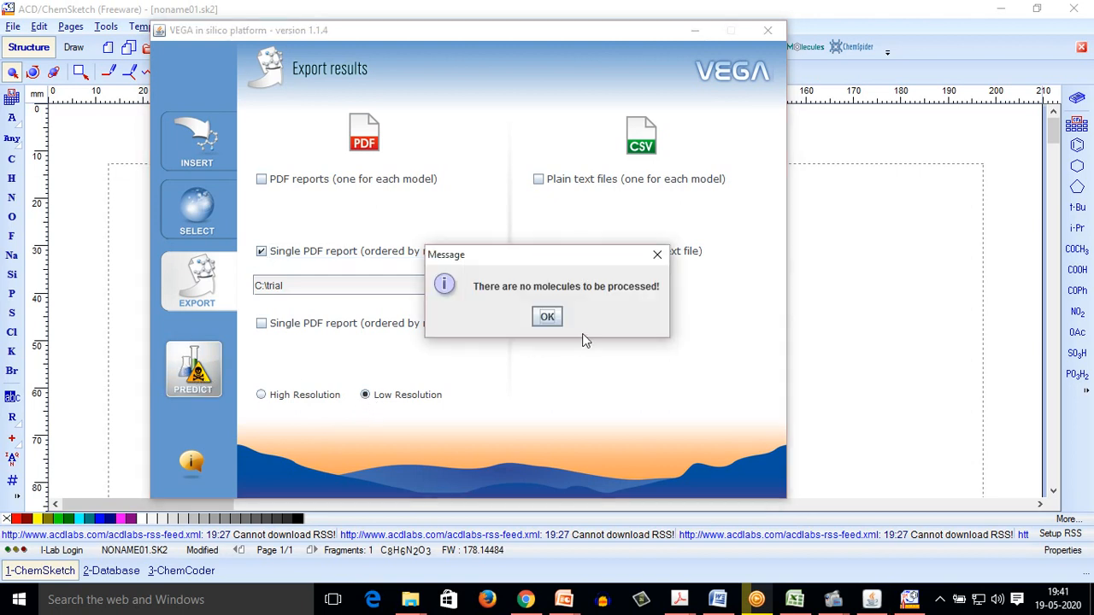
click(547, 317)
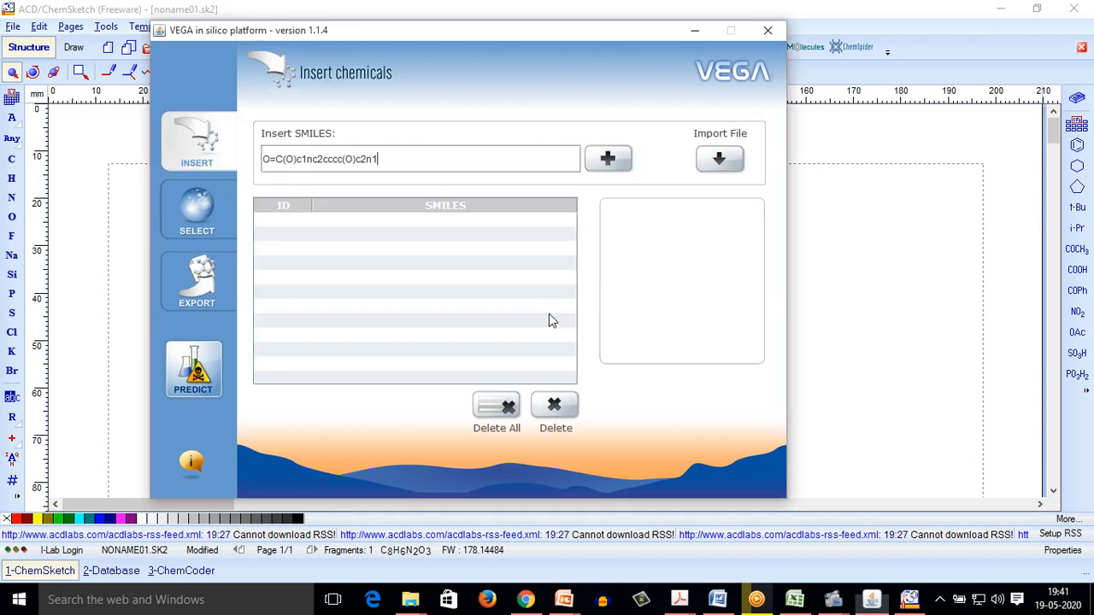
click(609, 163)
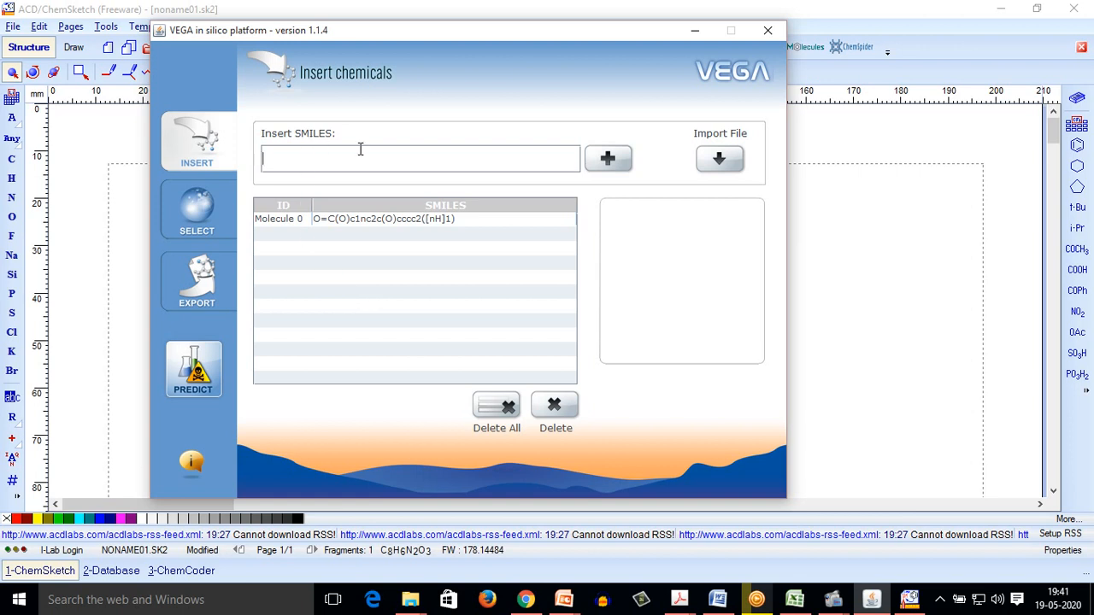
Step: Review the model selection and export settings, and run the prediction on the inserted molecule until it completes
click(392, 157)
click(220, 224)
click(222, 287)
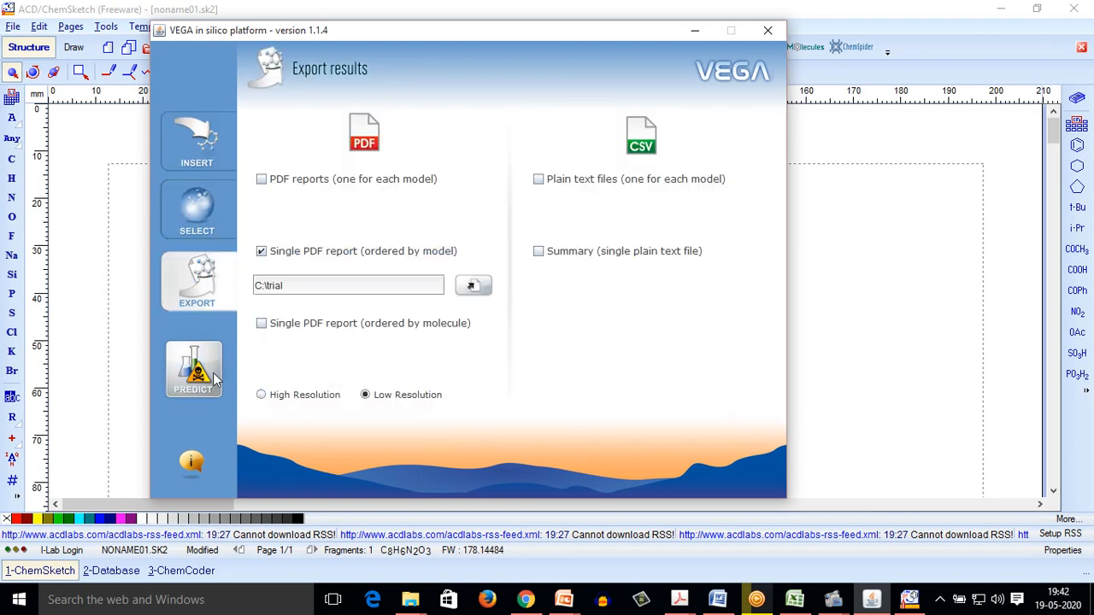
click(216, 370)
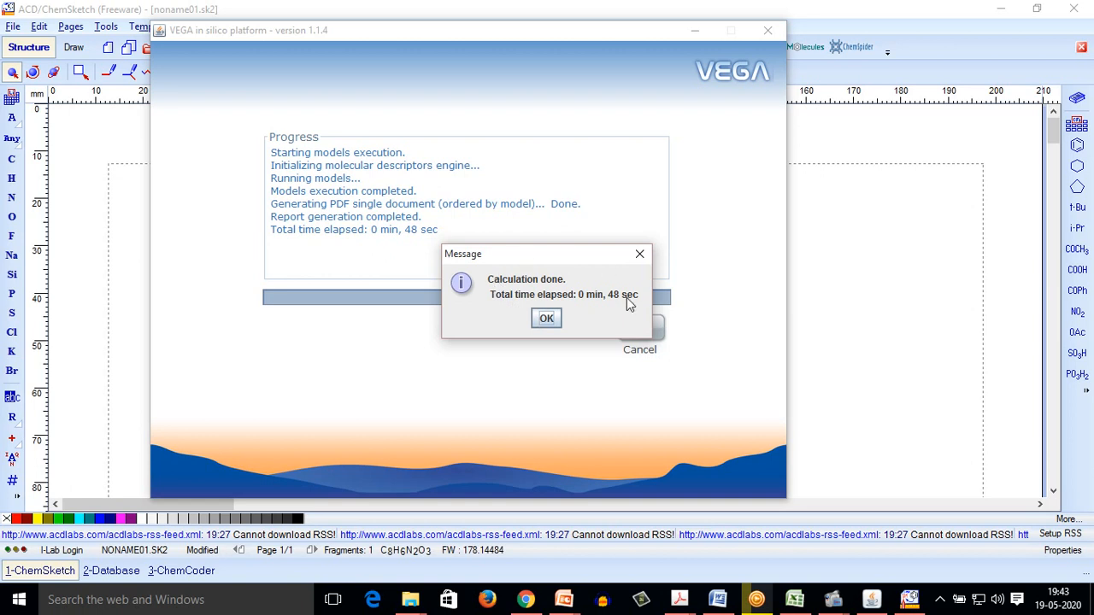
click(547, 319)
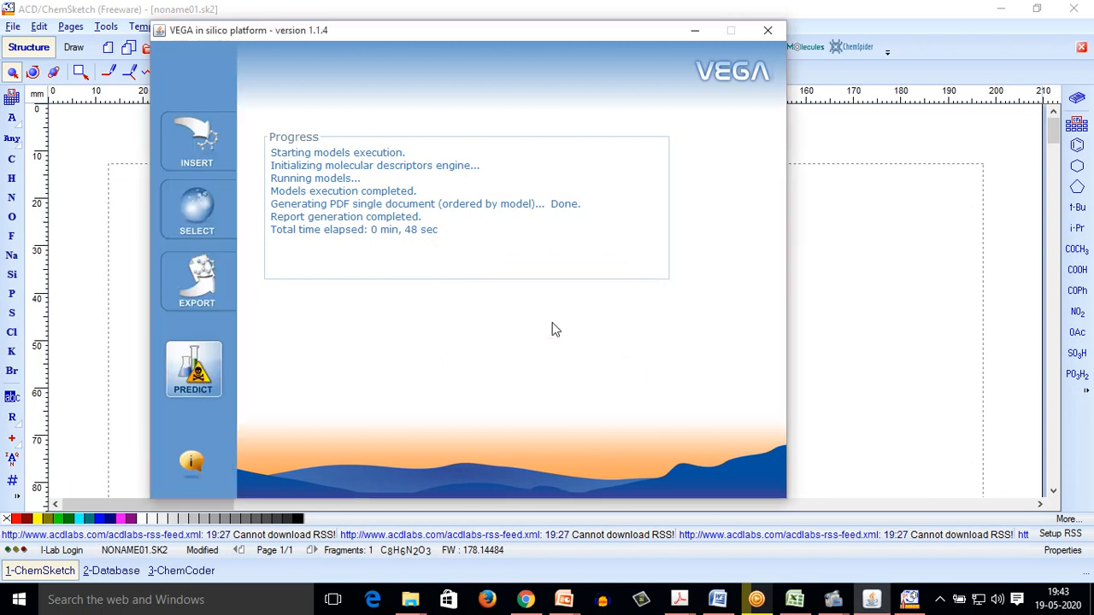
Step: Switch to File Explorer, open the report_by_models PDF from C:\trial, and maximize the report window
click(696, 31)
click(1002, 8)
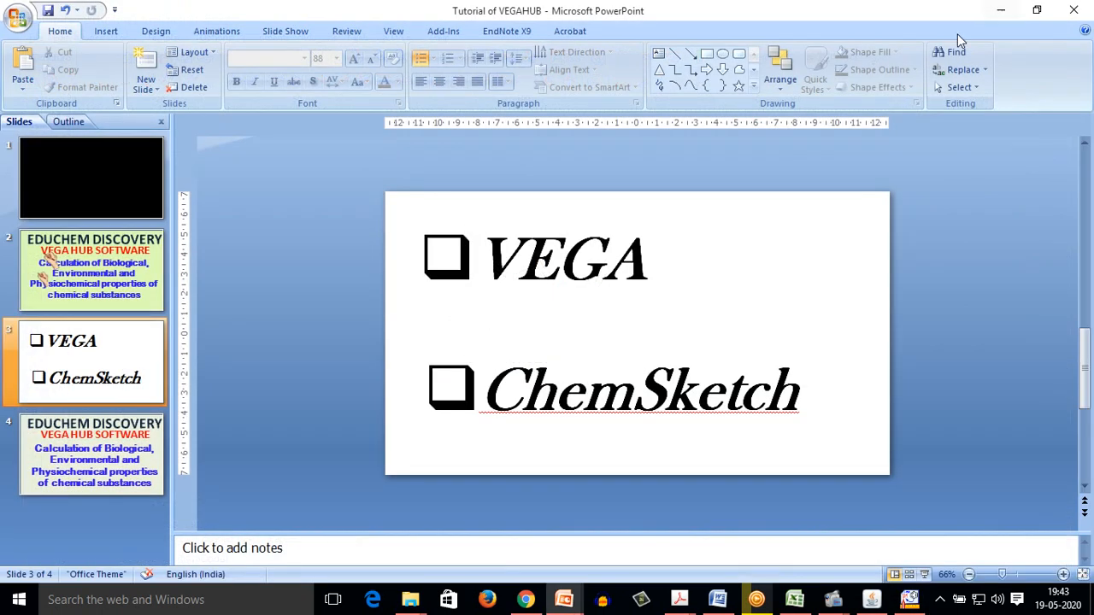
click(999, 11)
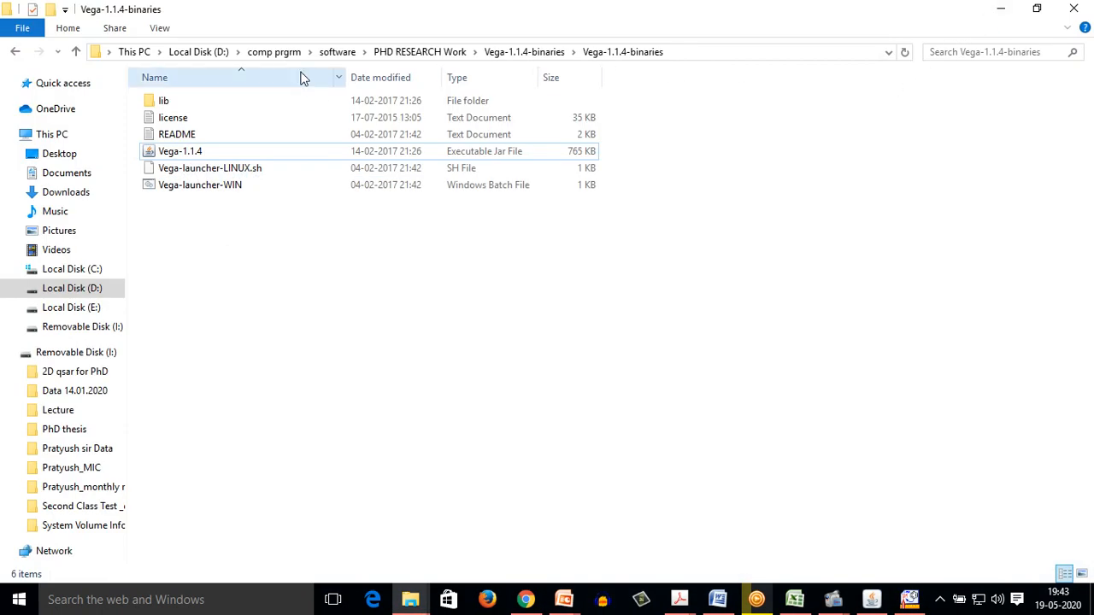
click(132, 53)
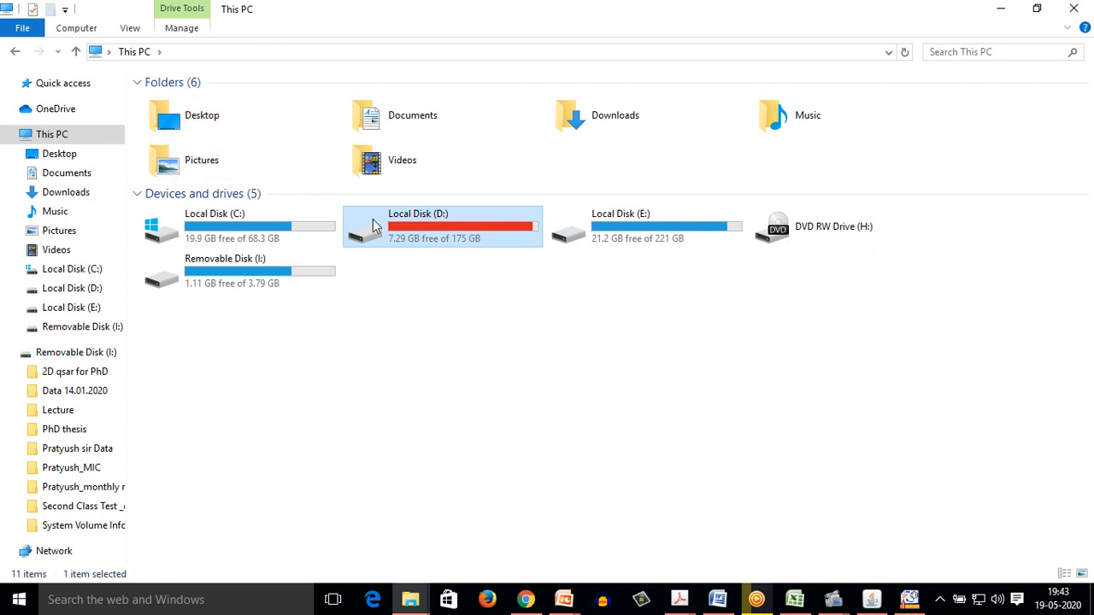
double_click(295, 235)
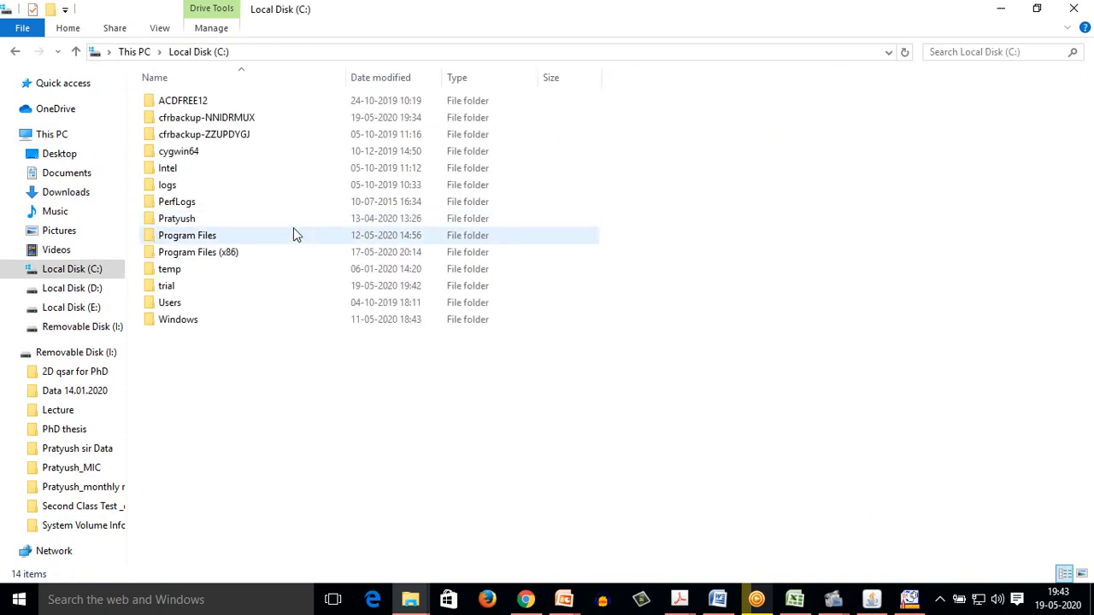
double_click(213, 292)
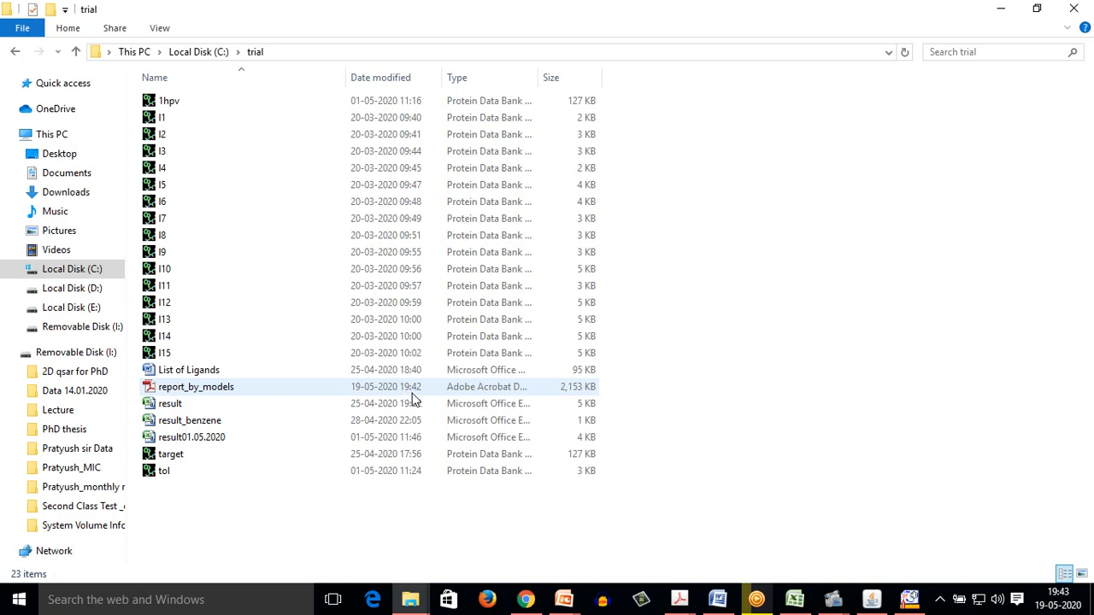
double_click(214, 387)
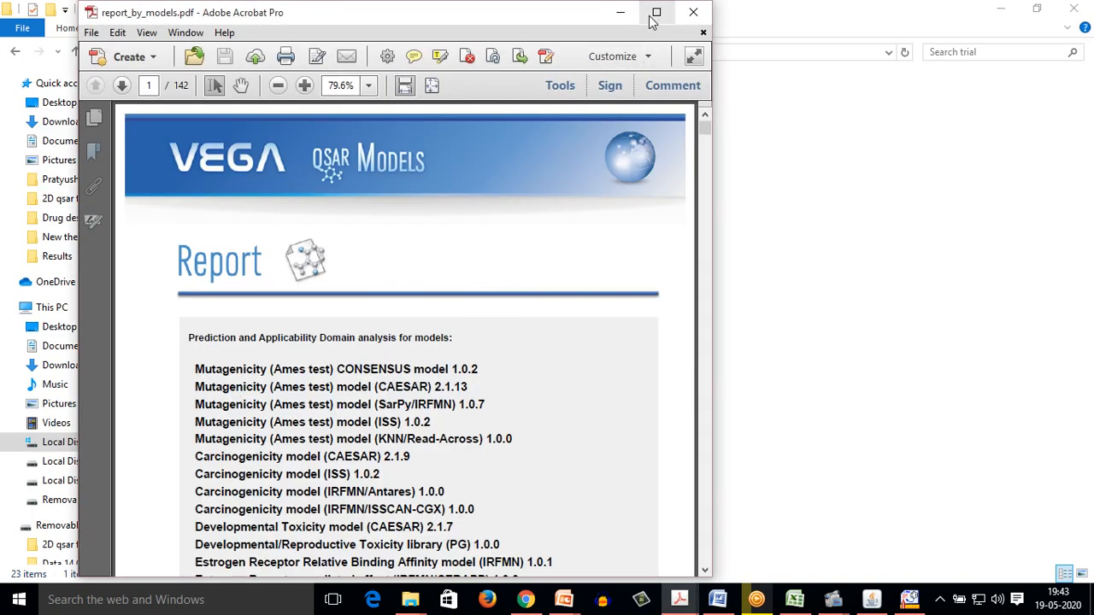
click(655, 13)
Step: Review the list of models on the report's cover page and the mutagenicity consensus prediction summary for the compound
scroll(697, 249, down, 1)
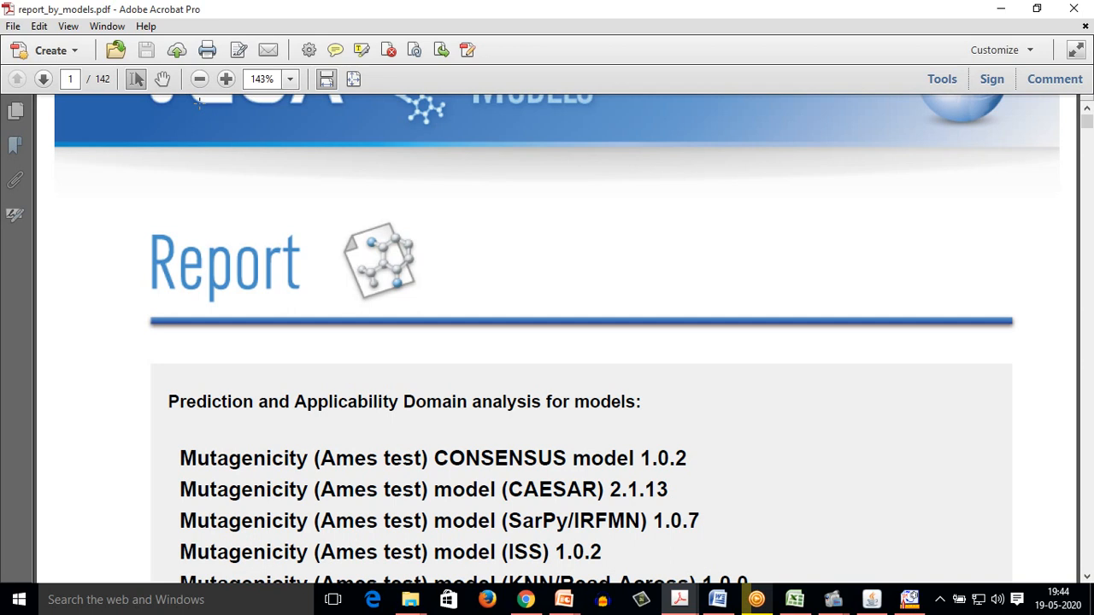
scroll(199, 107, down, 10)
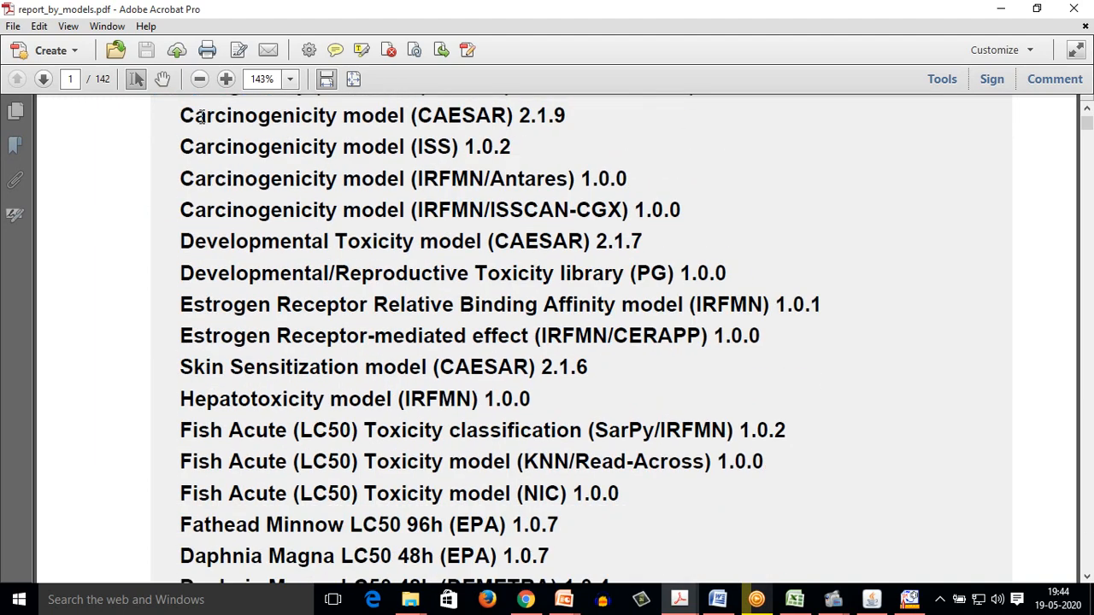
scroll(201, 115, up, 7)
scroll(199, 116, down, 9)
scroll(198, 117, down, 9)
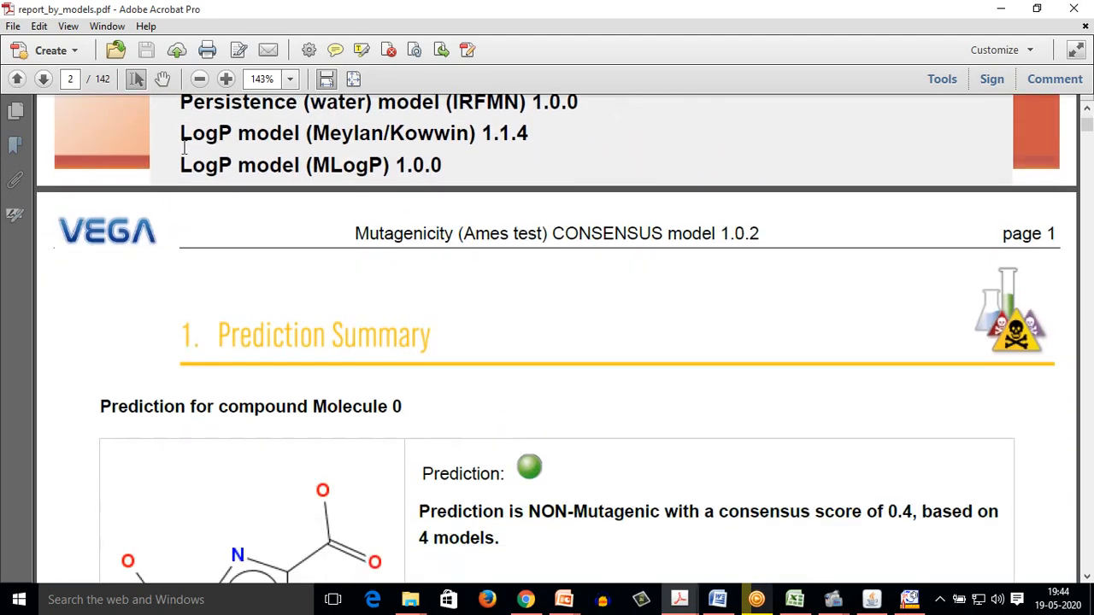
scroll(257, 171, down, 4)
scroll(239, 245, up, 2)
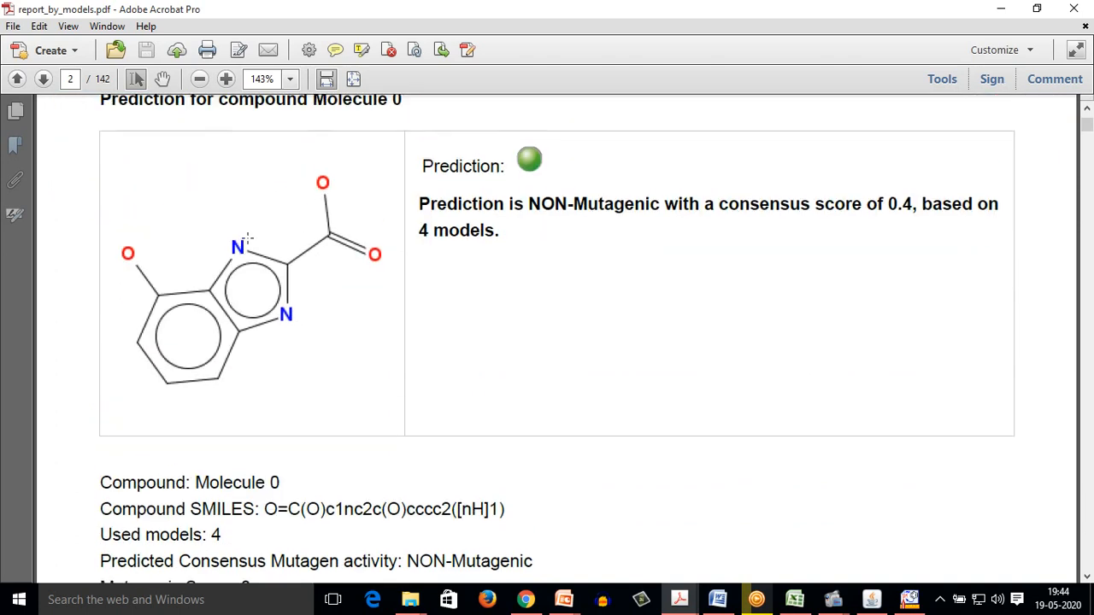
scroll(247, 238, down, 1)
scroll(370, 233, down, 1)
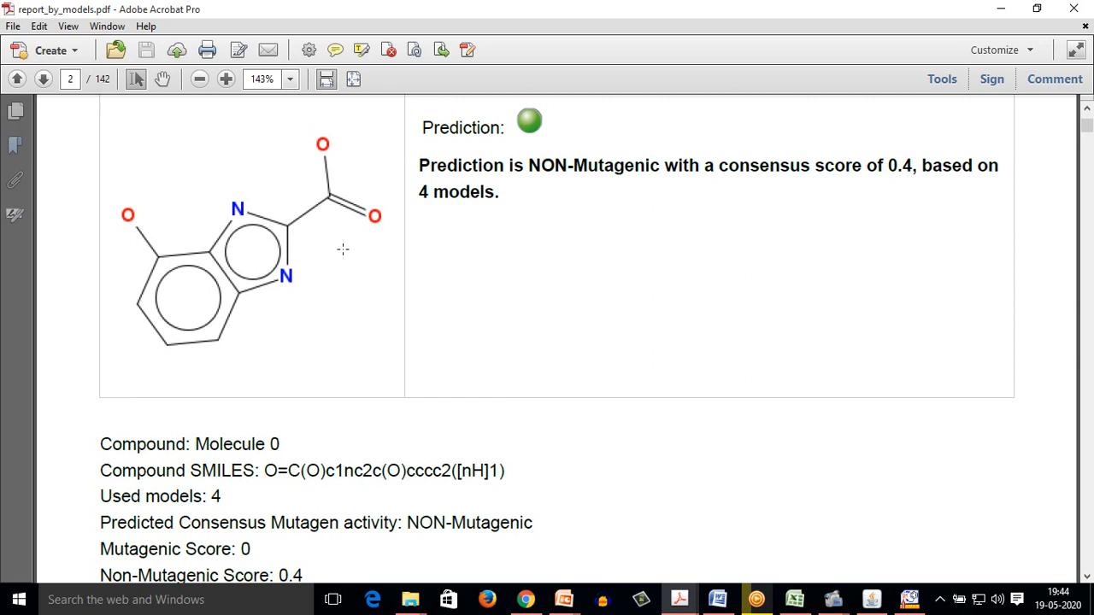
scroll(343, 250, down, 6)
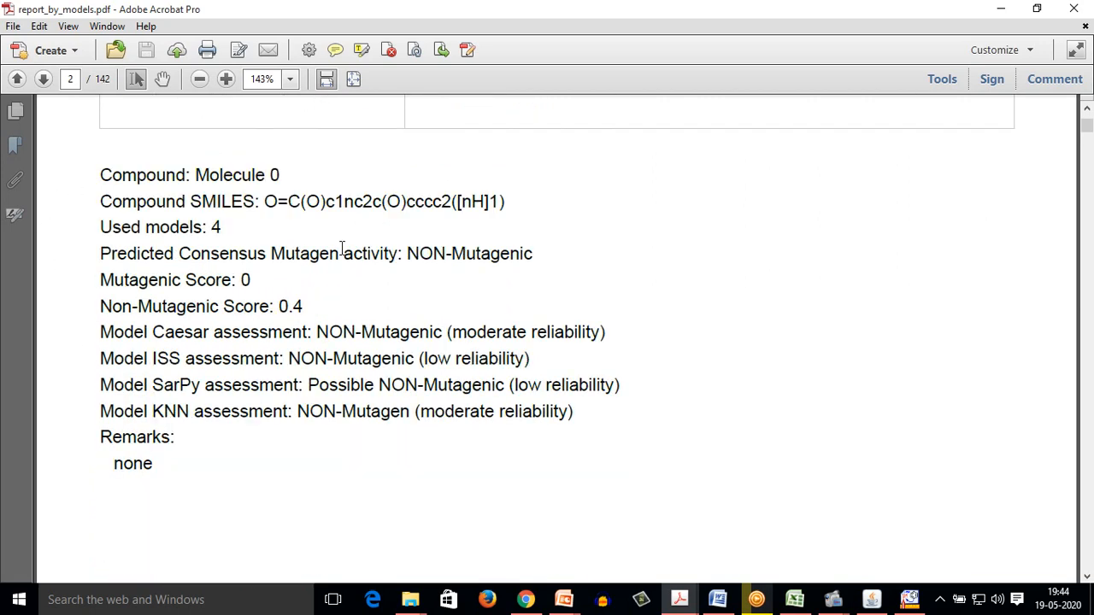
Step: Examine the single-model mutagenicity prediction and reliability on page 3, and the similar compounds' experimental and predicted values on page 4
scroll(342, 250, down, 10)
scroll(342, 250, down, 12)
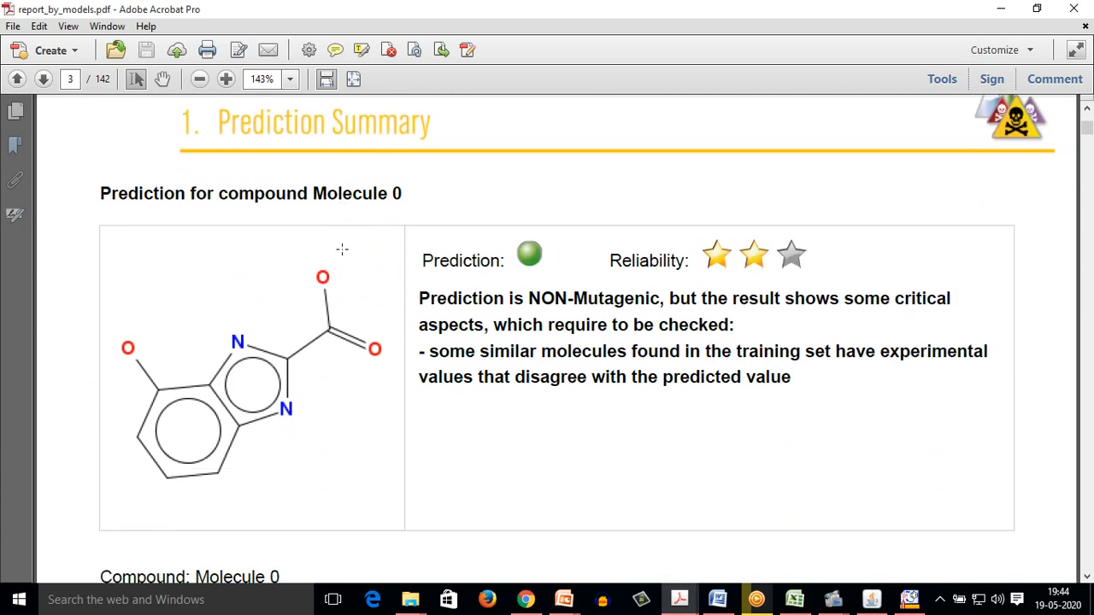
scroll(342, 250, down, 2)
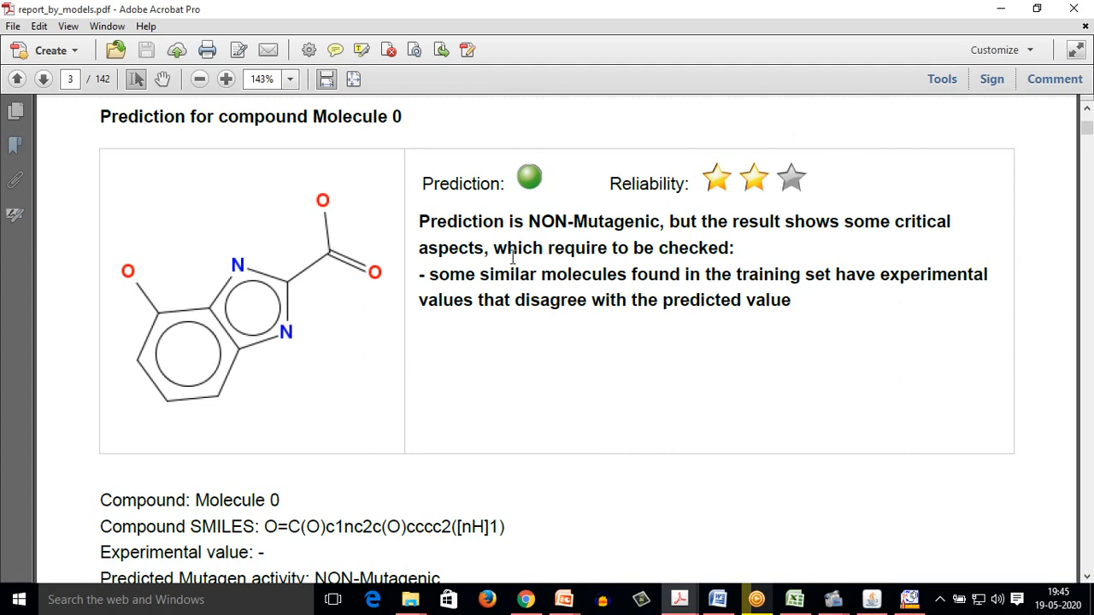
scroll(512, 261, down, 6)
scroll(512, 256, down, 10)
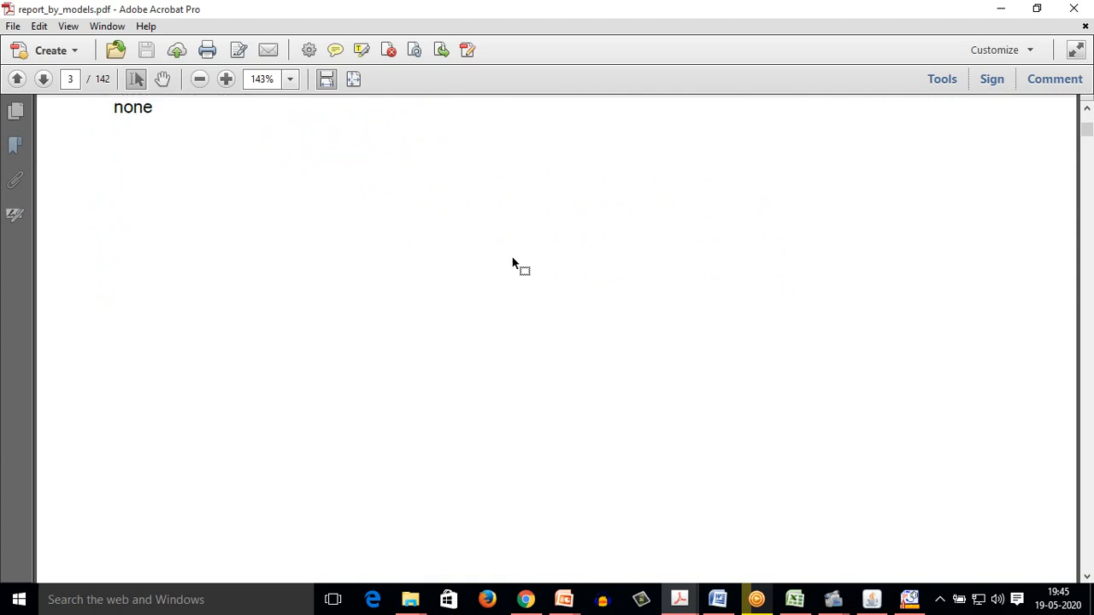
scroll(515, 254, down, 6)
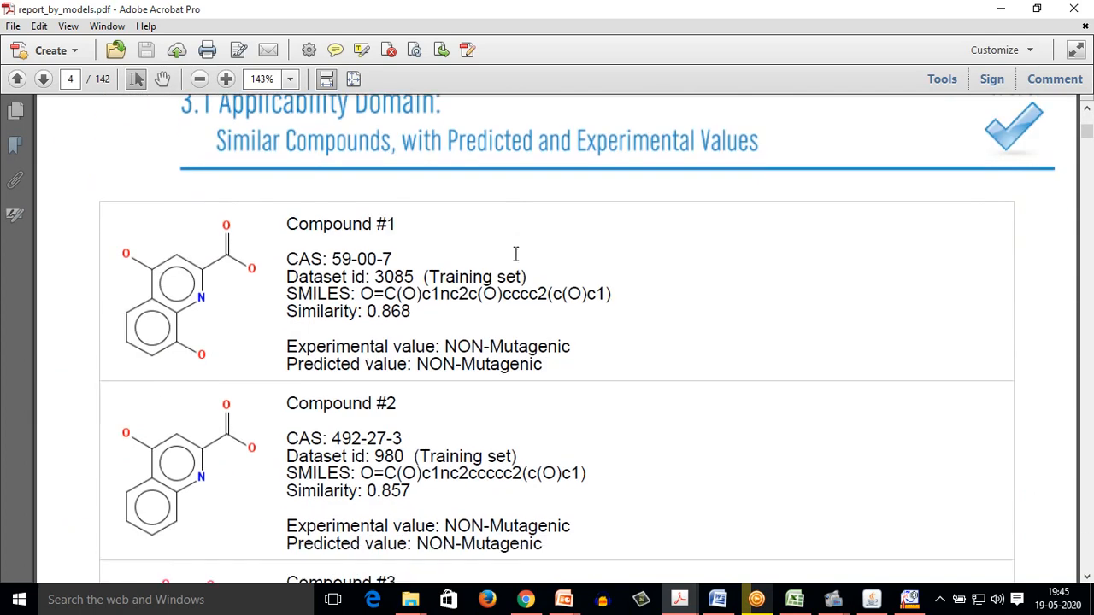
scroll(516, 254, up, 2)
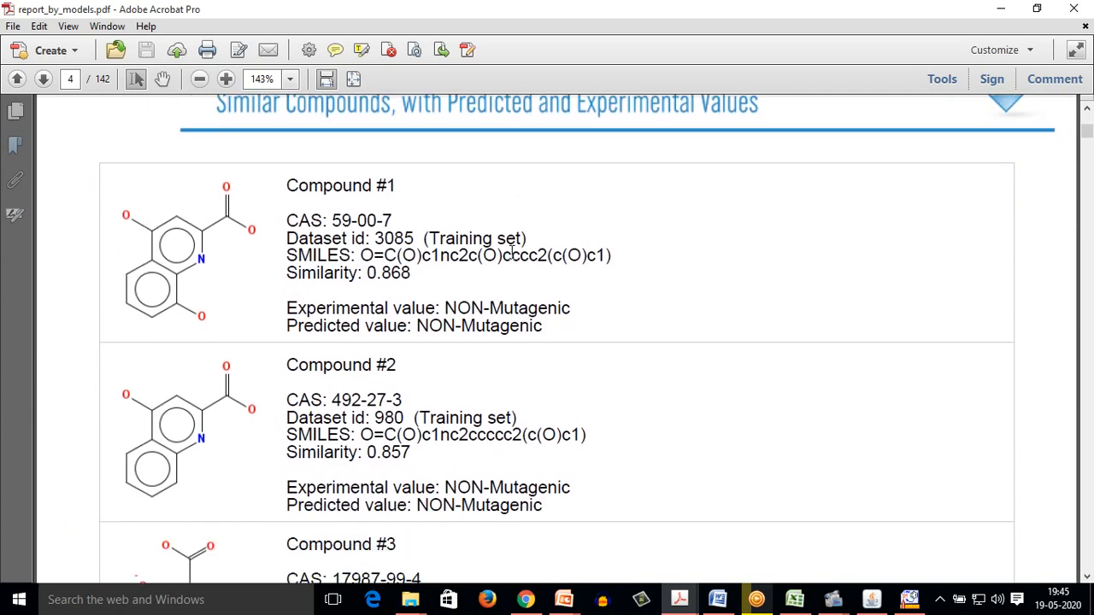
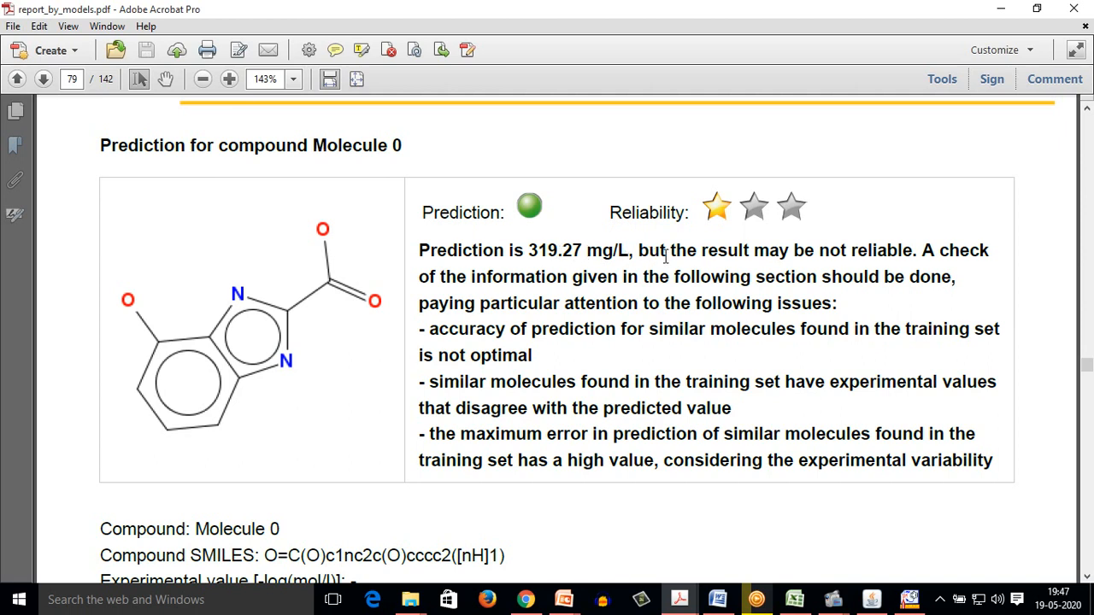
Step: Examine the Daphnia Magna LC50 48h (DEMETRA) prediction, its similar compounds and applicability scores, and the following bee toxicity prediction
scroll(675, 262, down, 1)
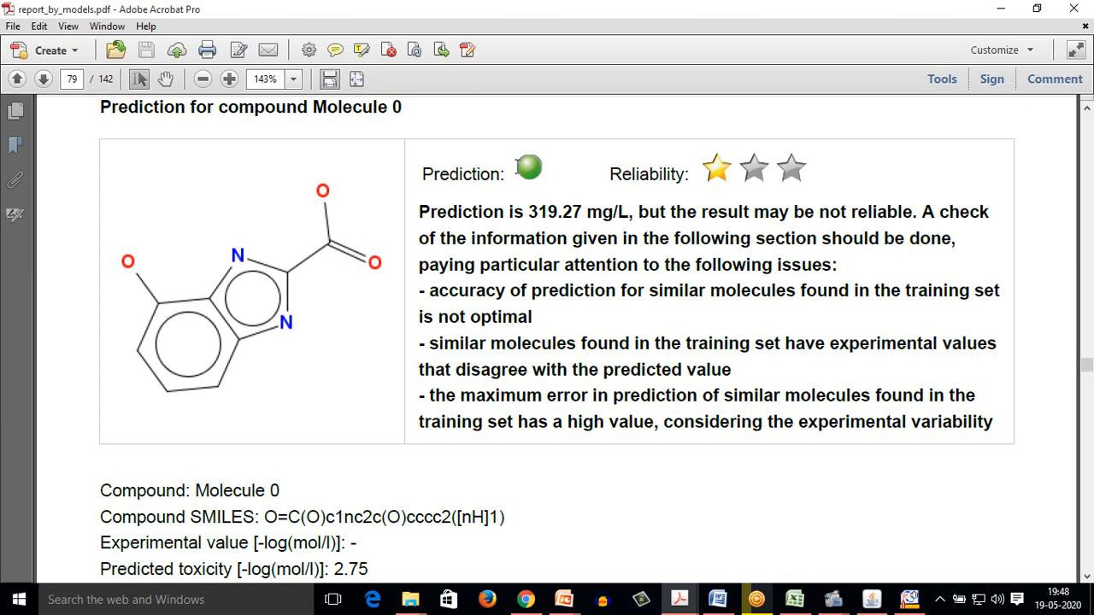
scroll(542, 249, down, 6)
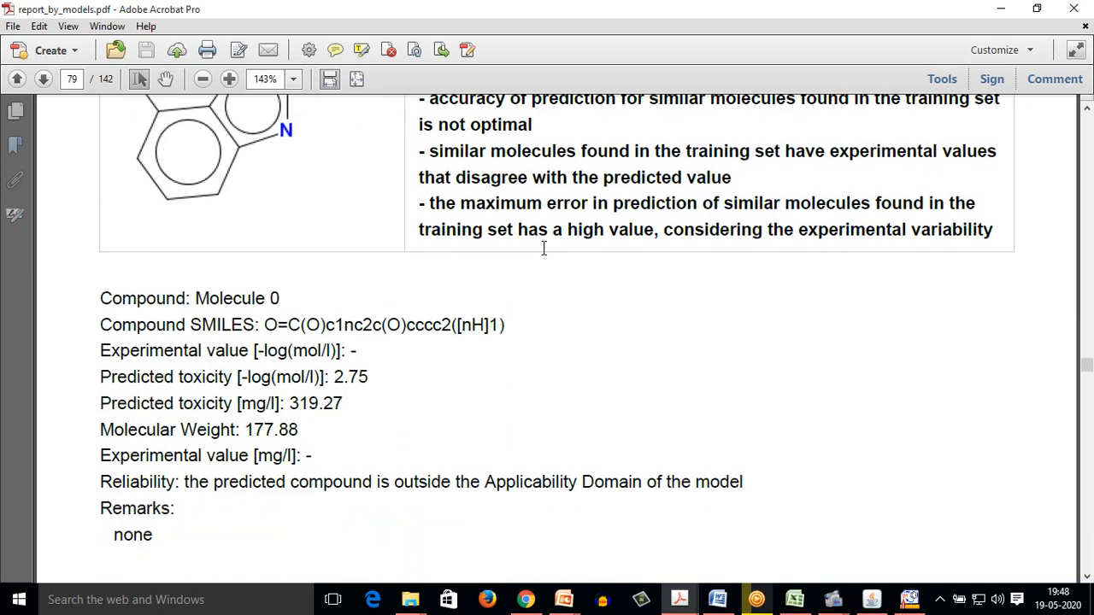
scroll(543, 254, down, 1)
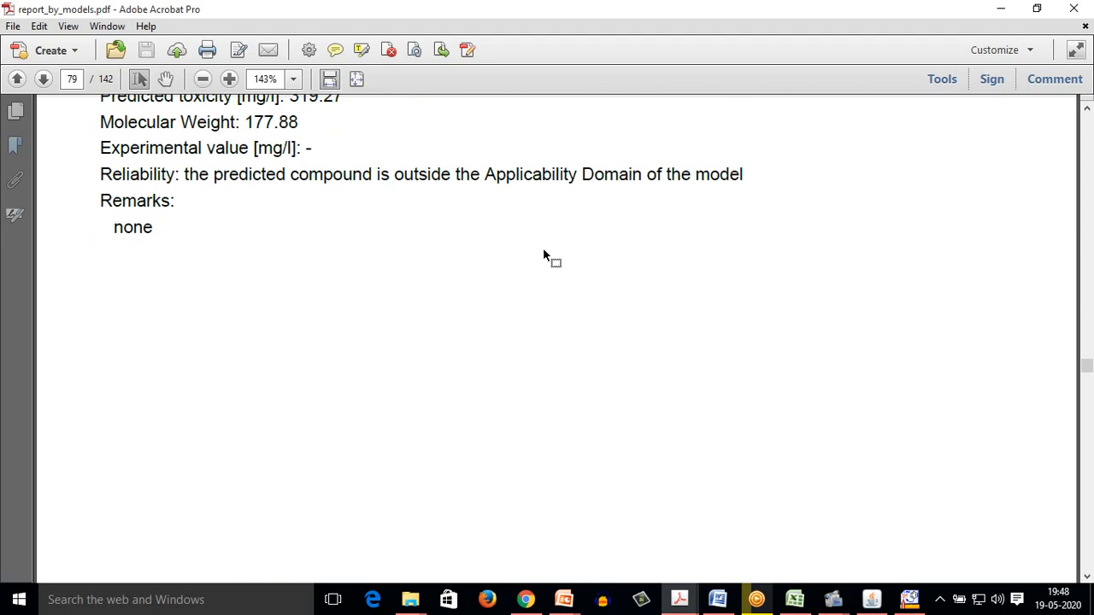
scroll(544, 254, down, 1)
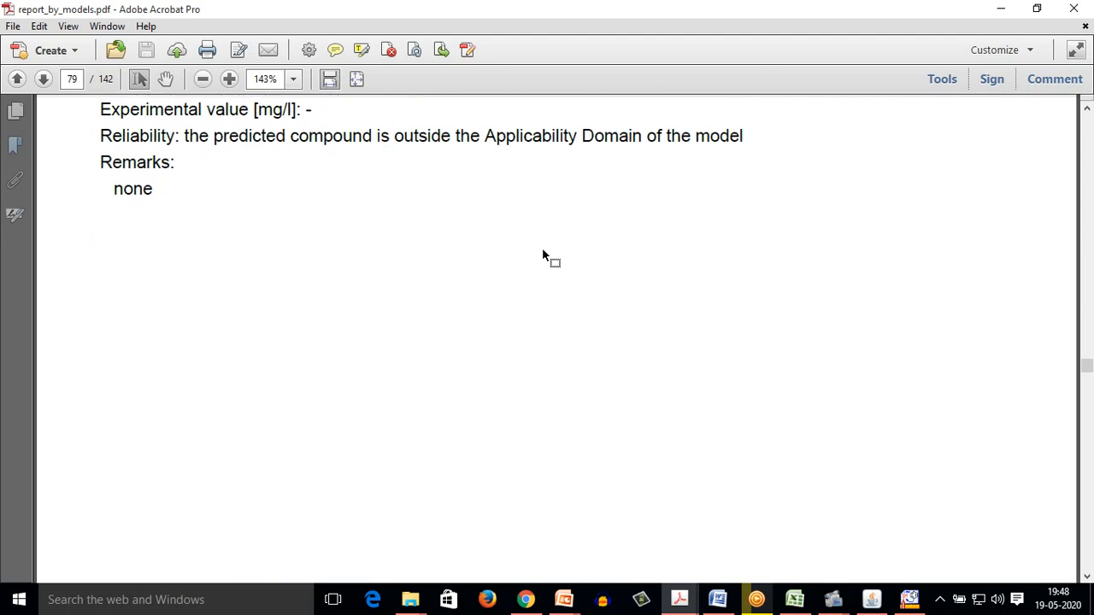
scroll(542, 255, down, 3)
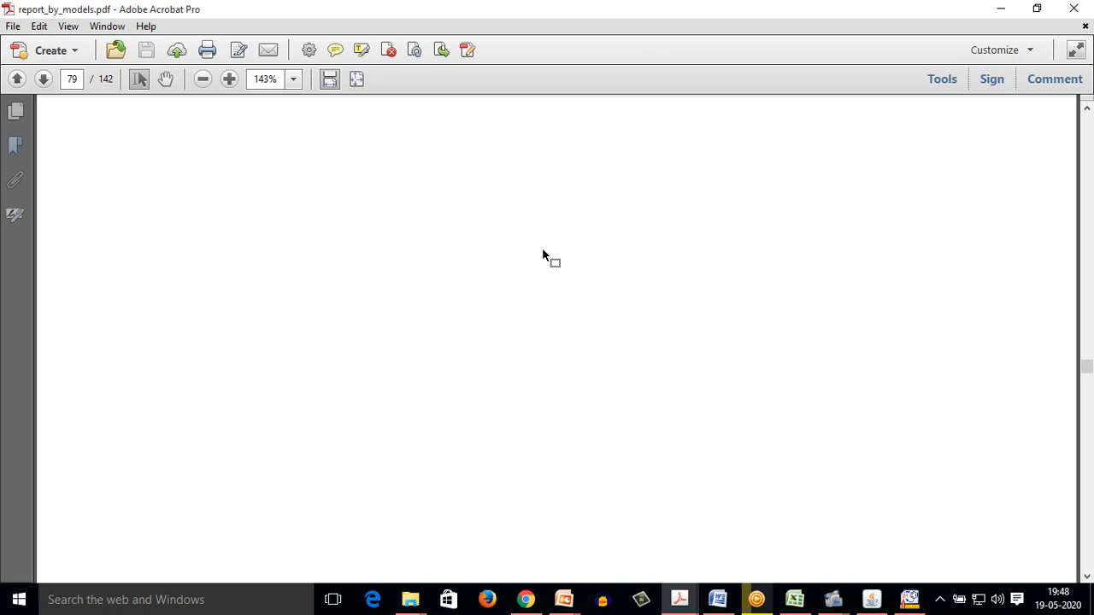
scroll(540, 255, down, 10)
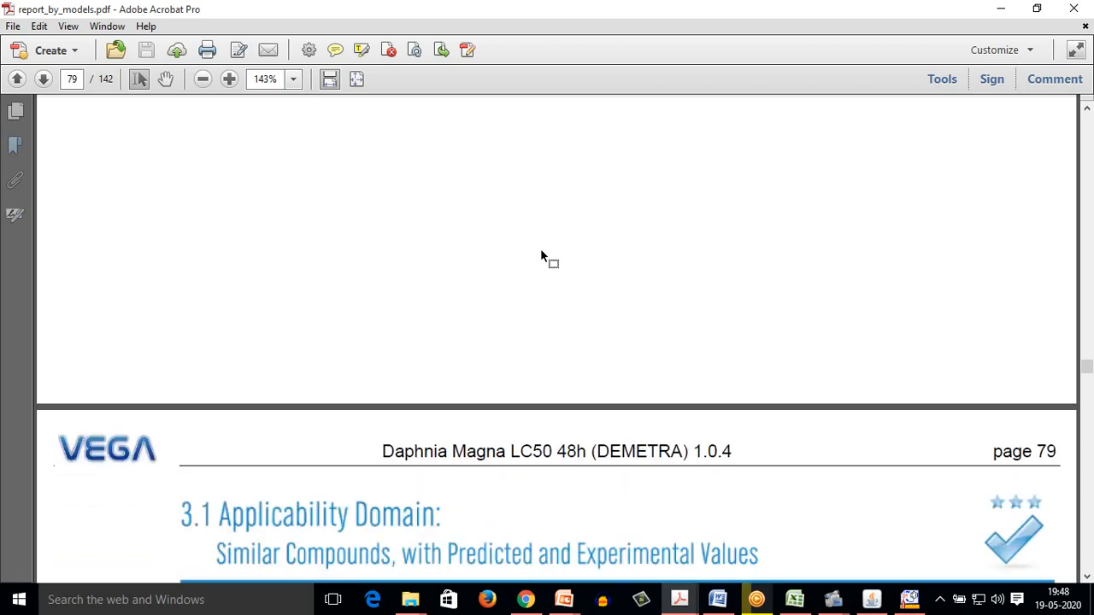
scroll(541, 256, down, 10)
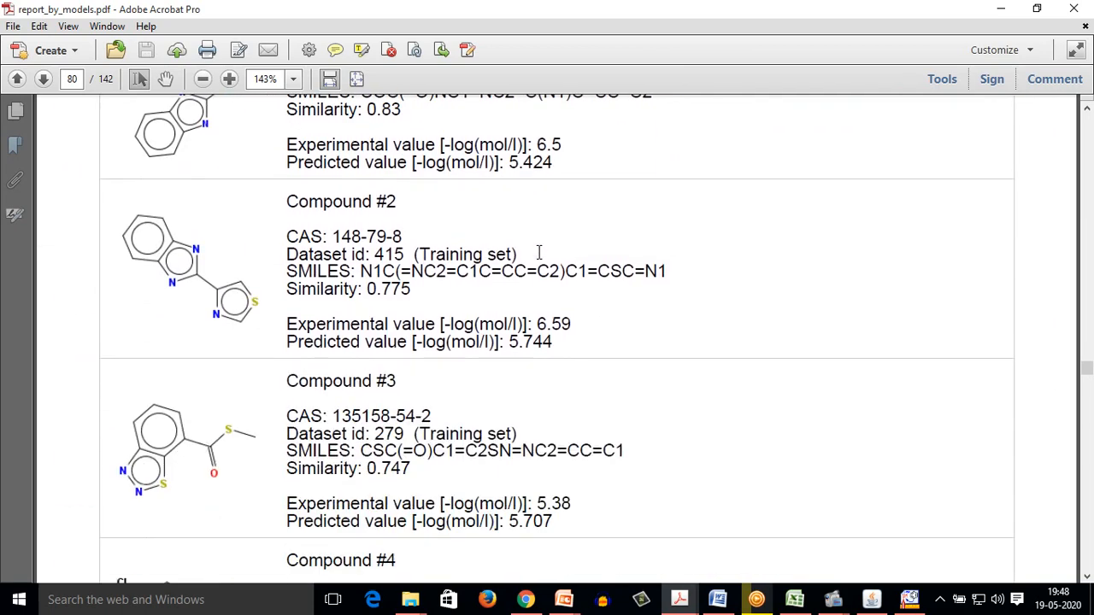
scroll(539, 253, down, 10)
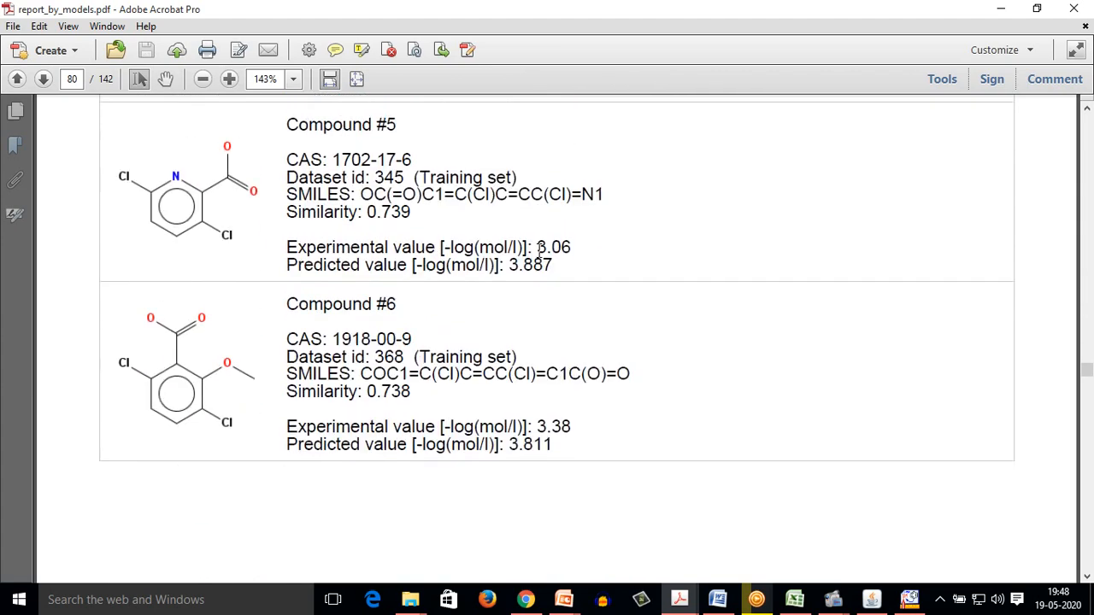
scroll(535, 255, down, 10)
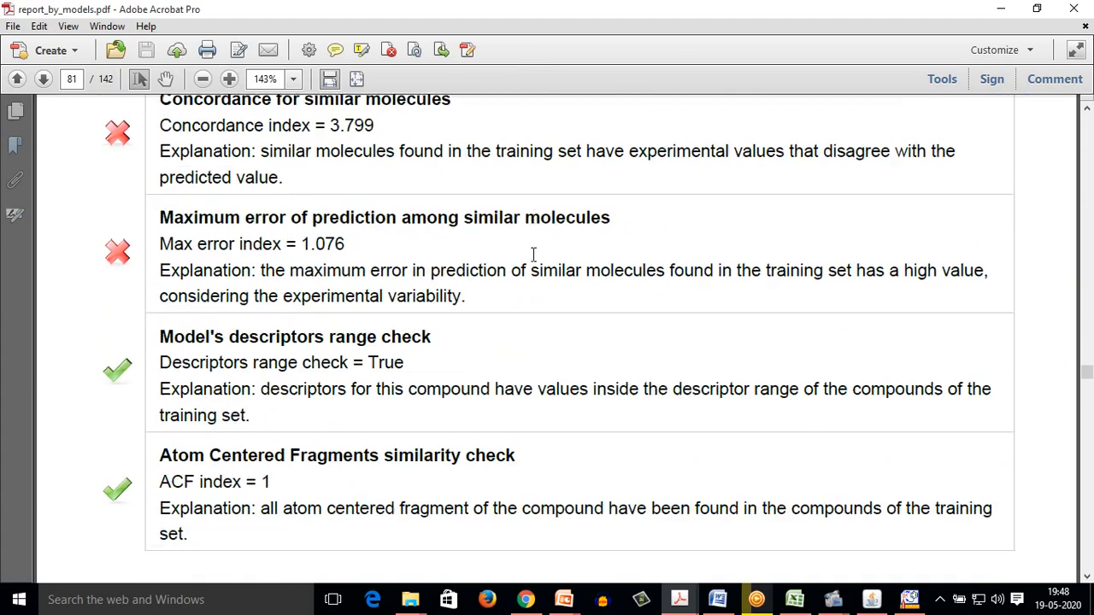
scroll(533, 256, down, 10)
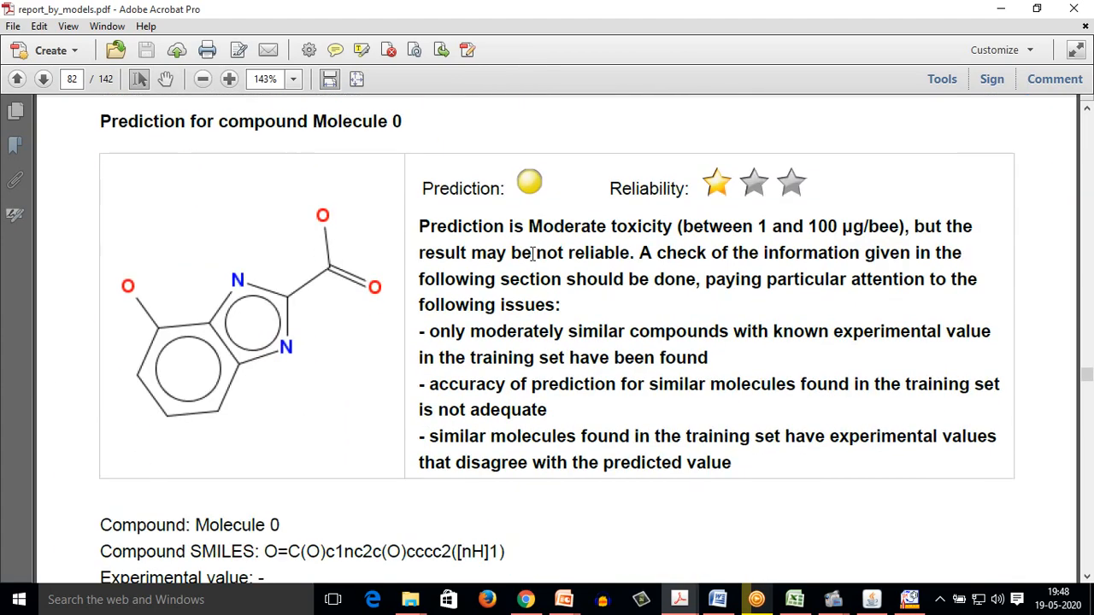
scroll(522, 266, down, 10)
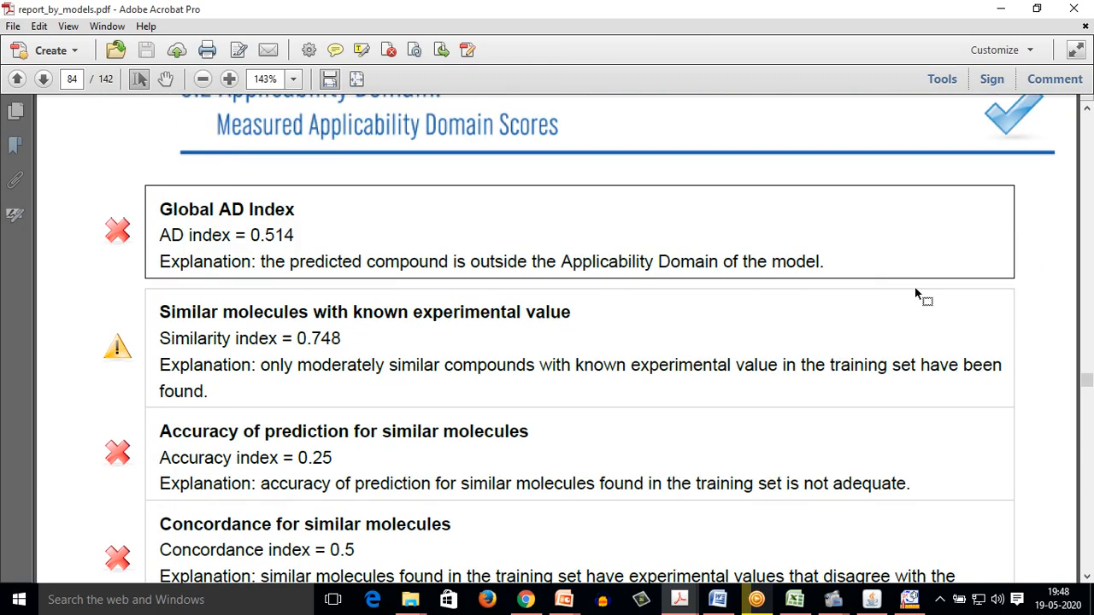
Step: Look through the kM/Half-Life model's similar compounds and the References and Documentation section near the end of the report
drag(1086, 384, 1087, 434)
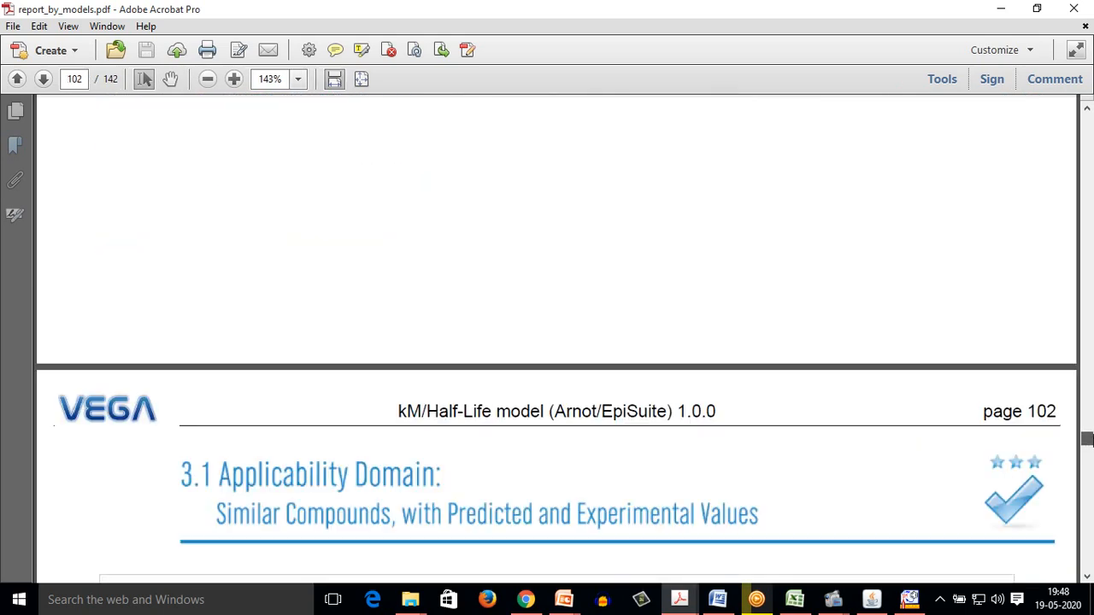
scroll(384, 355, down, 3)
scroll(403, 358, down, 6)
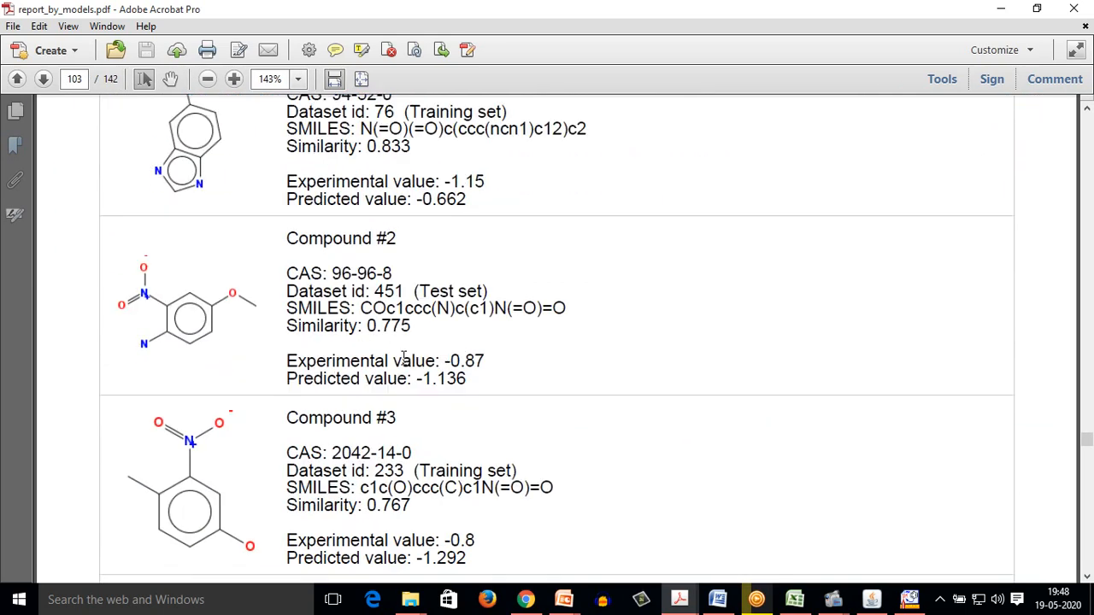
scroll(404, 358, down, 15)
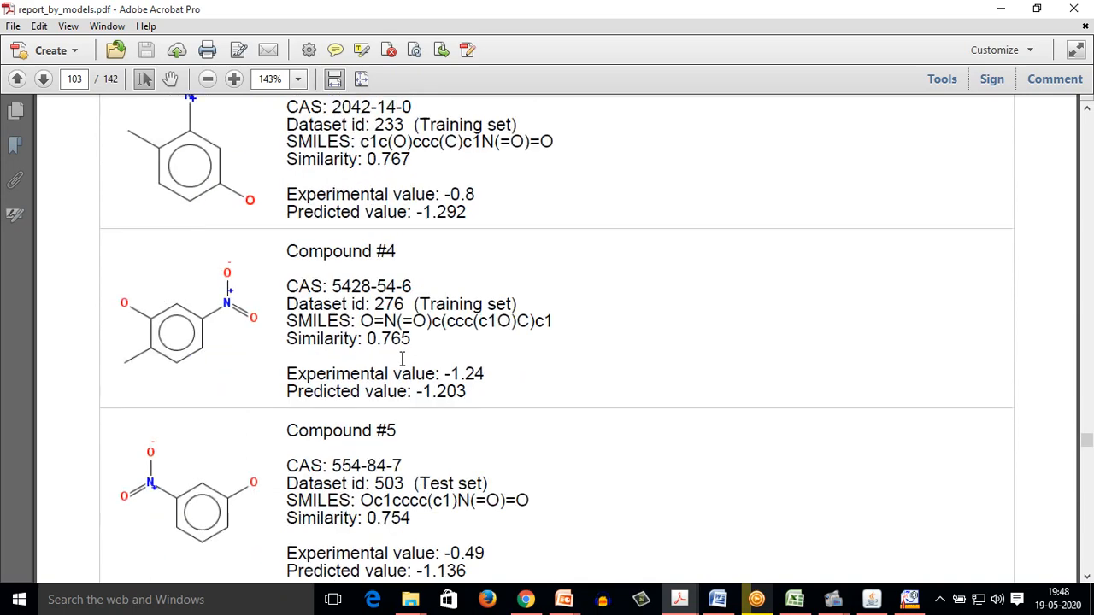
scroll(401, 369, down, 7)
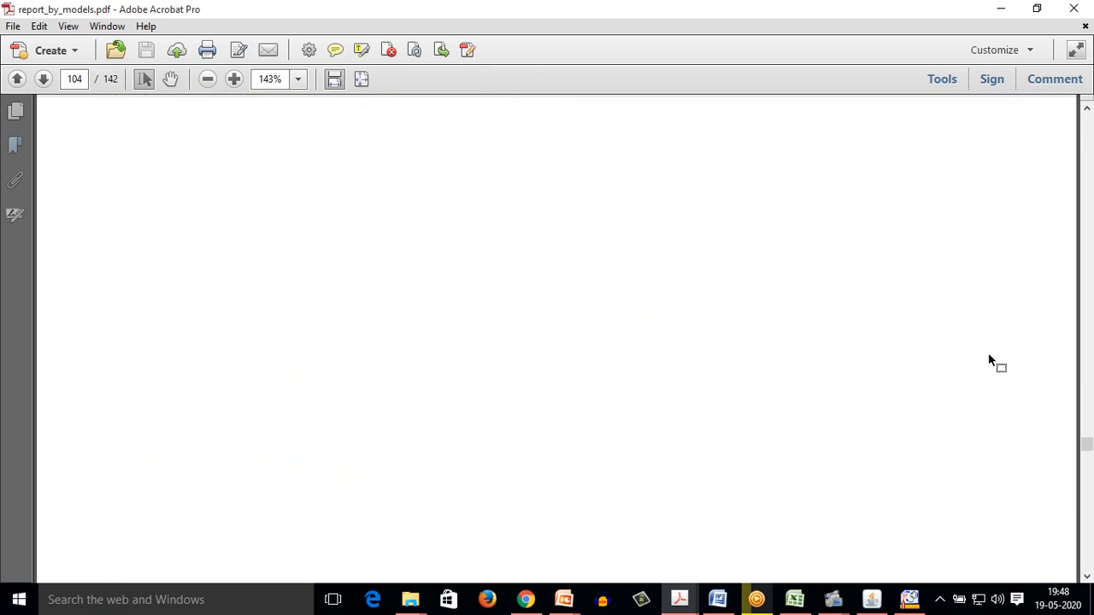
drag(1087, 442, 1085, 549)
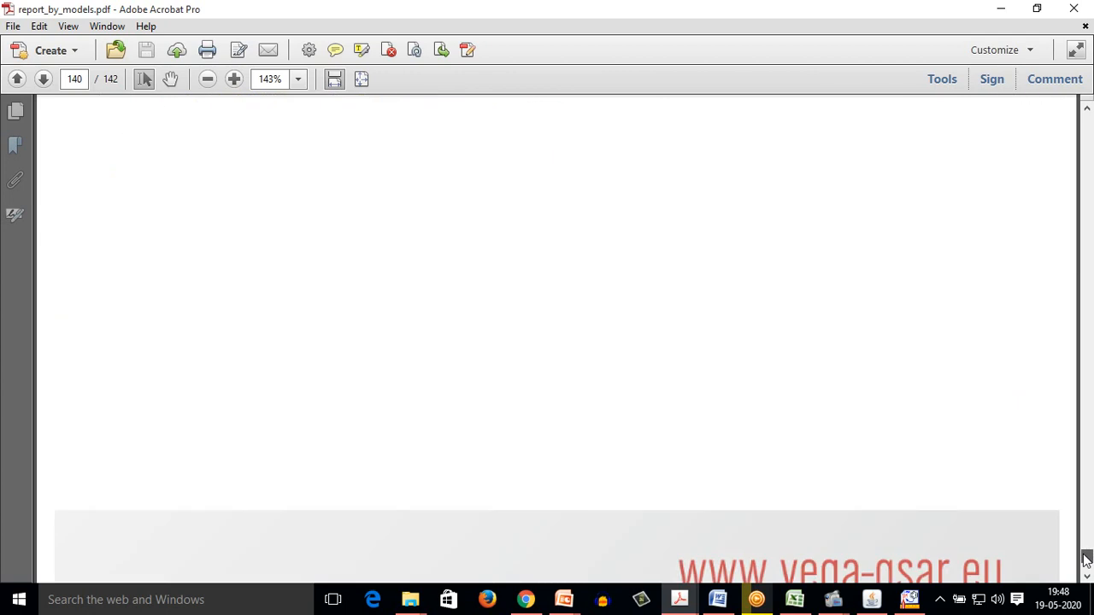
scroll(1068, 547, up, 8)
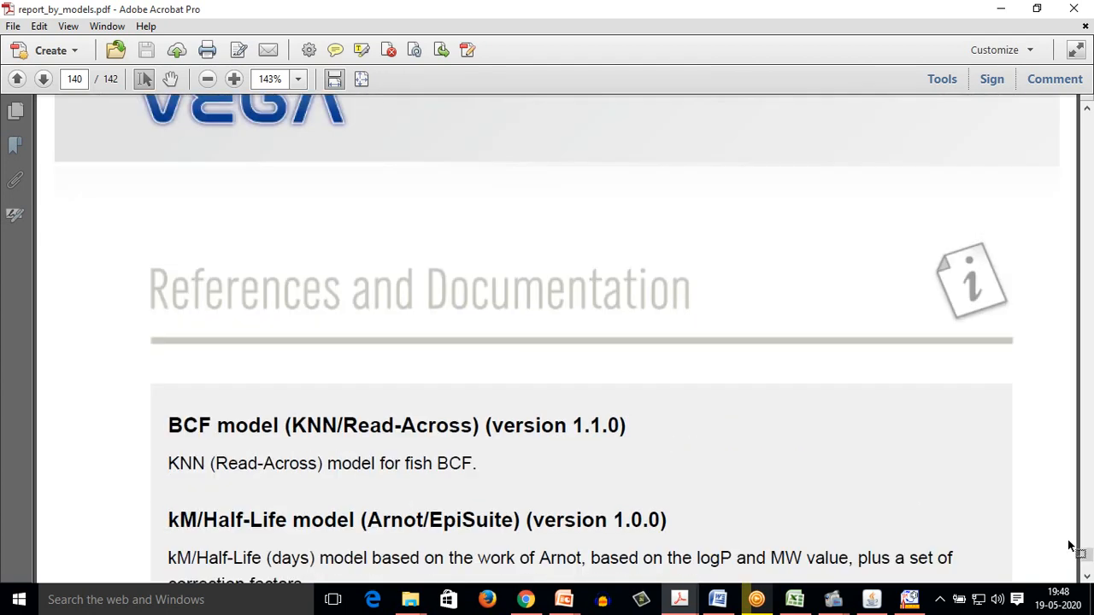
Step: Examine the model descriptions in the report's References and Documentation pages, working back from page 140 to page 135
scroll(1068, 546, up, 5)
scroll(1070, 543, down, 8)
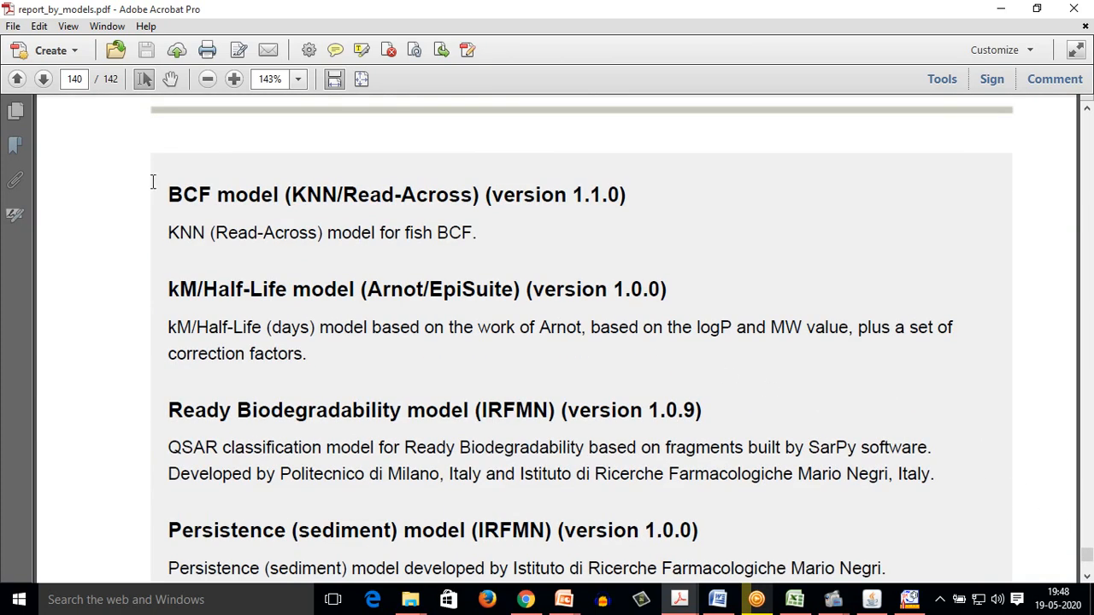
scroll(495, 208, up, 15)
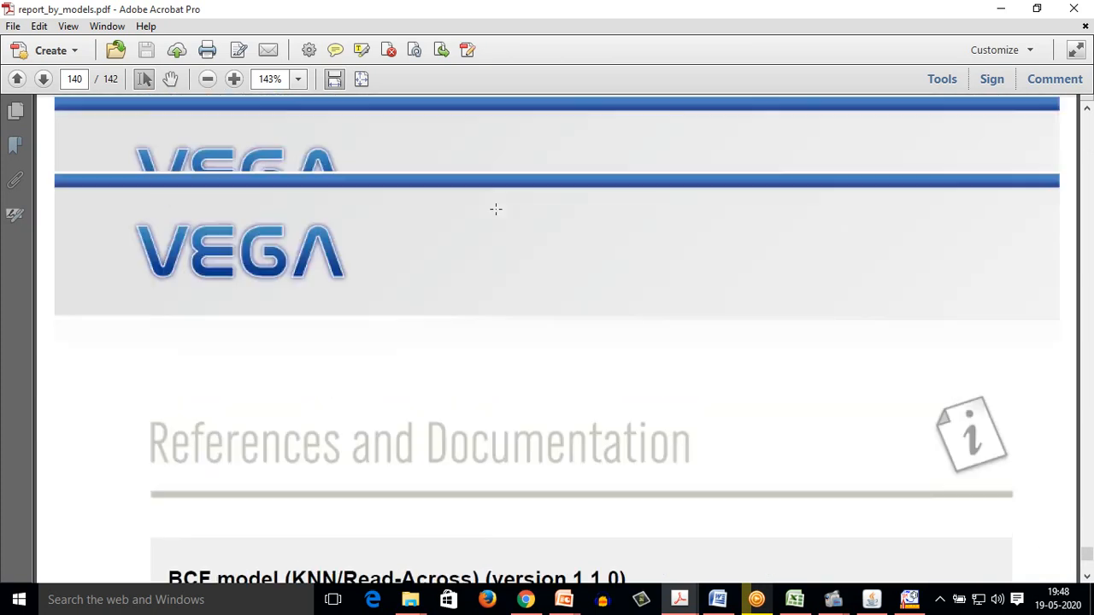
scroll(494, 208, up, 12)
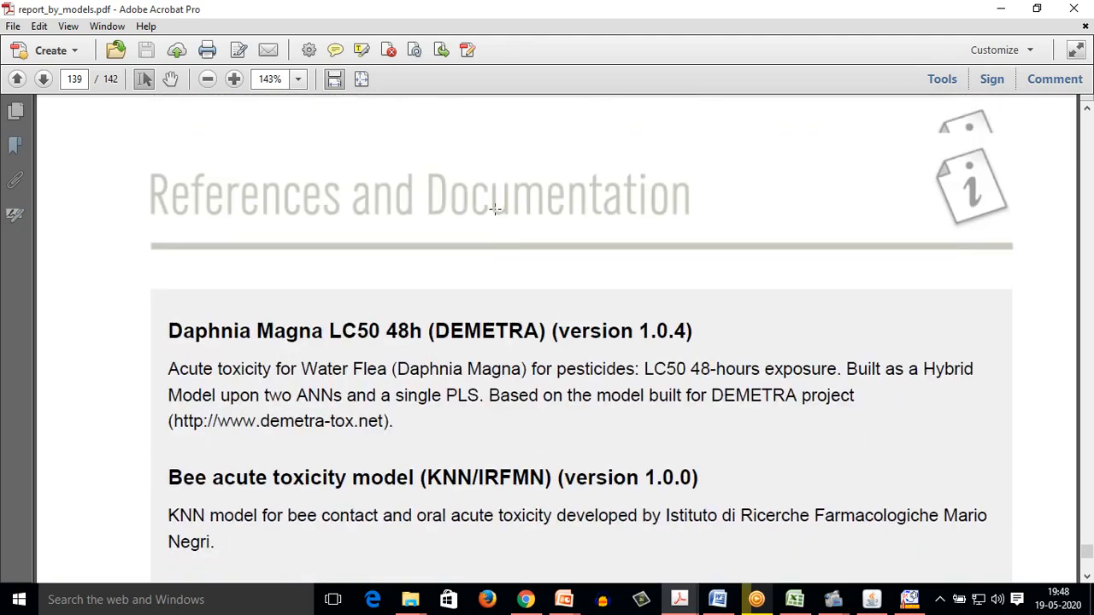
scroll(494, 207, up, 15)
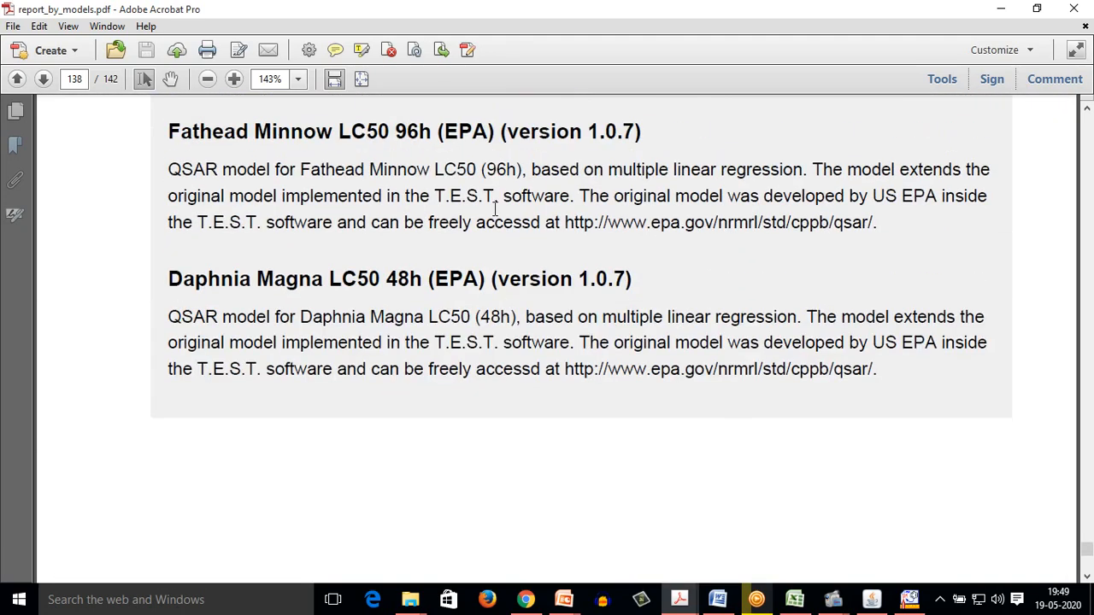
scroll(496, 209, up, 12)
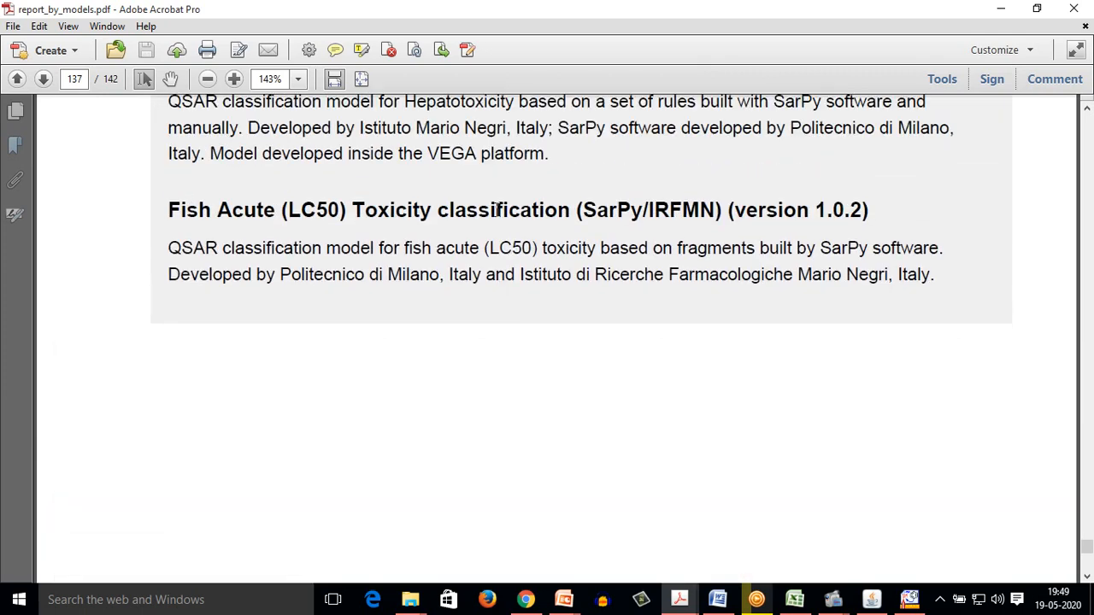
scroll(496, 210, up, 9)
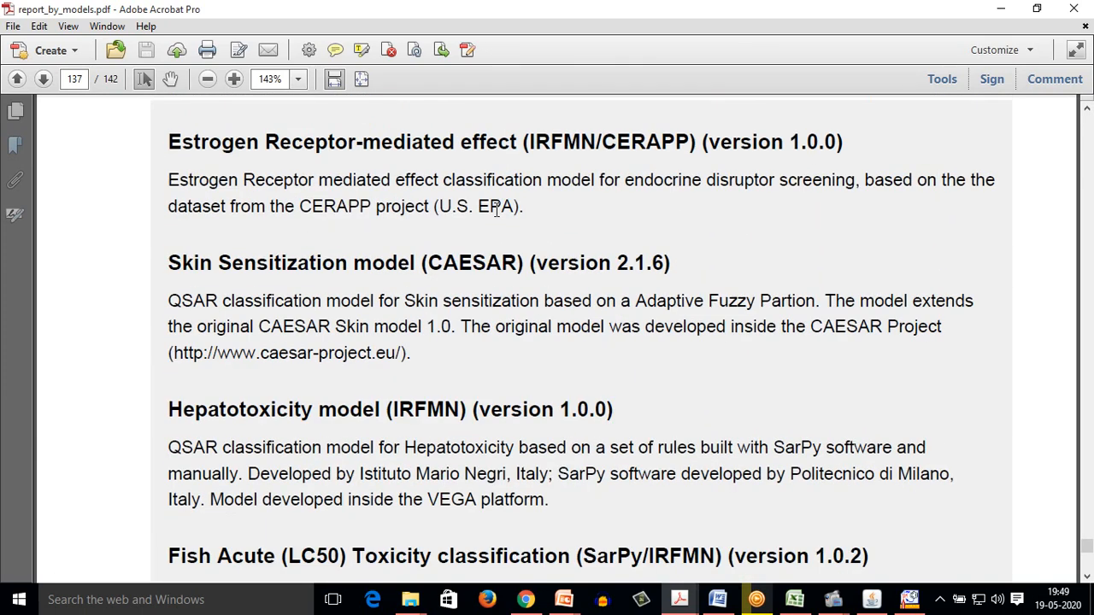
scroll(495, 210, up, 3)
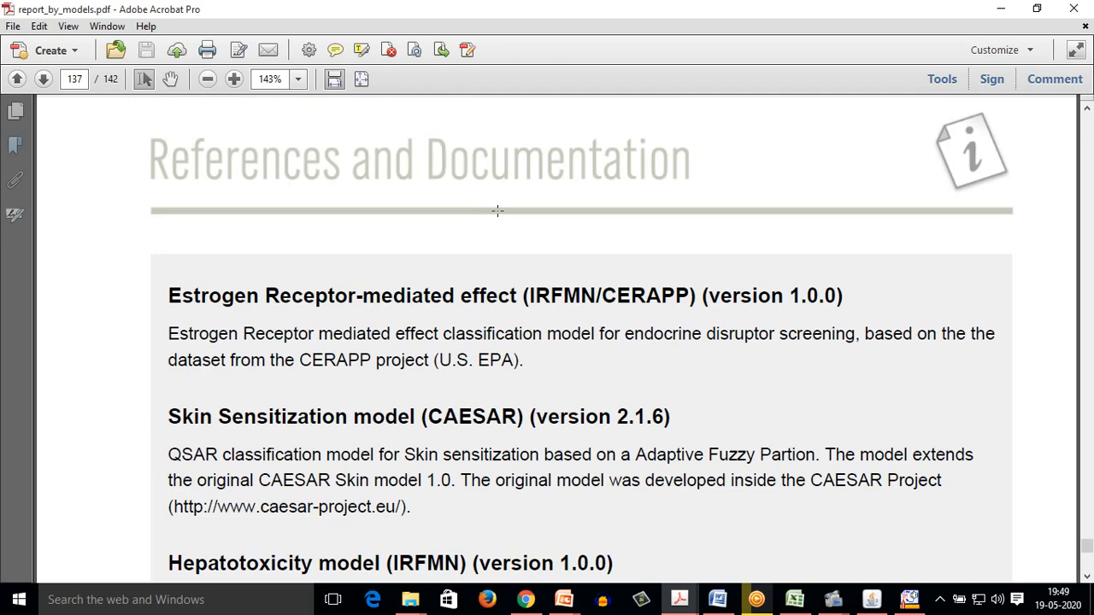
scroll(401, 358, up, 20)
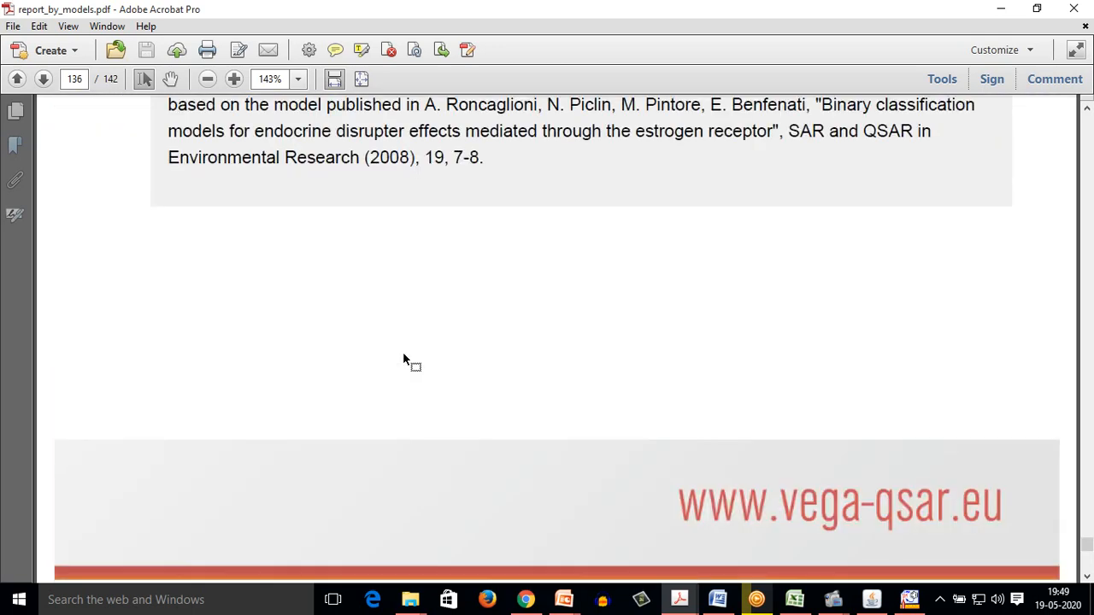
scroll(404, 347, up, 15)
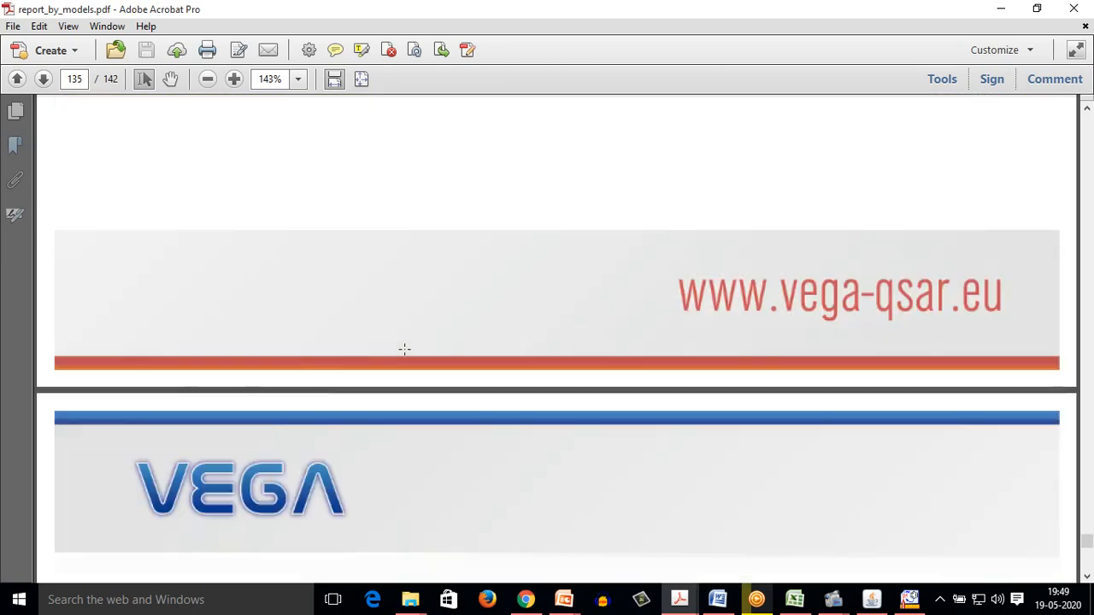
scroll(403, 347, up, 20)
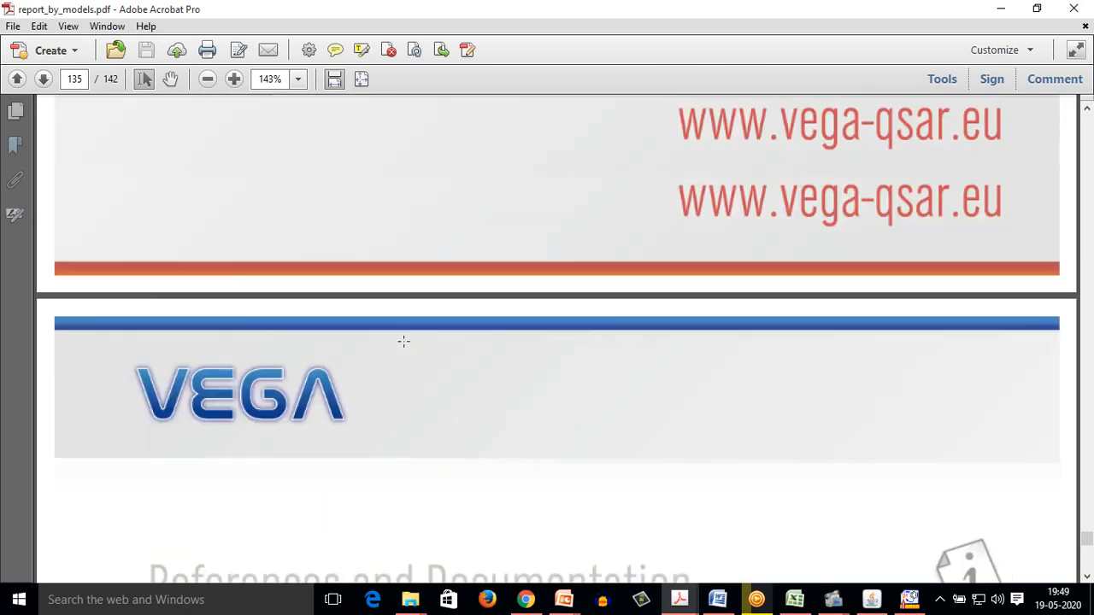
Step: Examine the LogP model's applicability scores and similar compounds on pages 133 and 132, and the compound's LogP prediction on page 131
scroll(403, 340, up, 20)
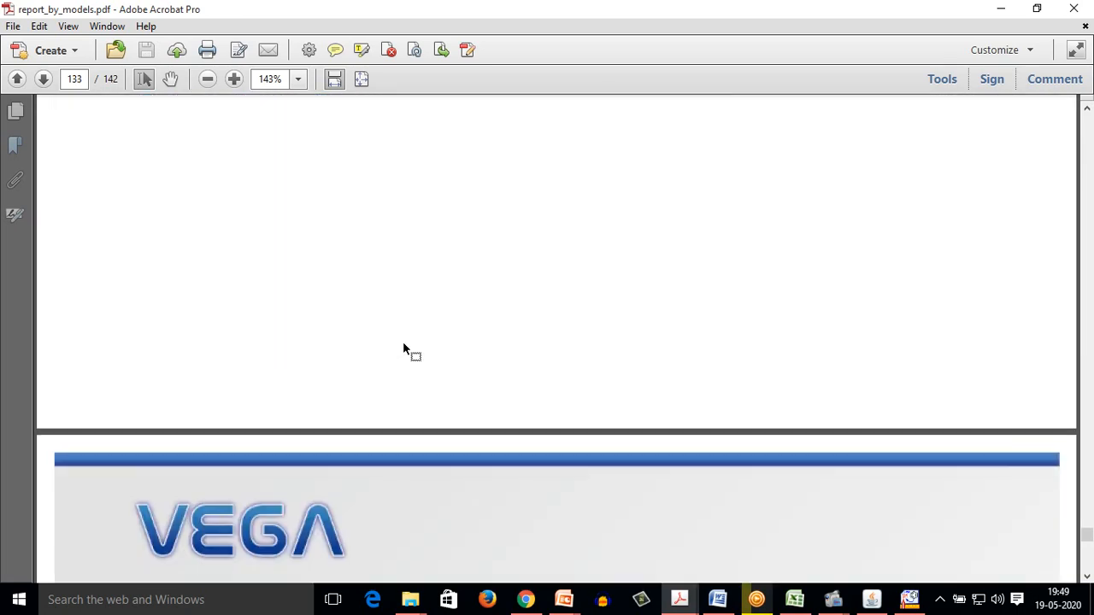
scroll(404, 343, up, 15)
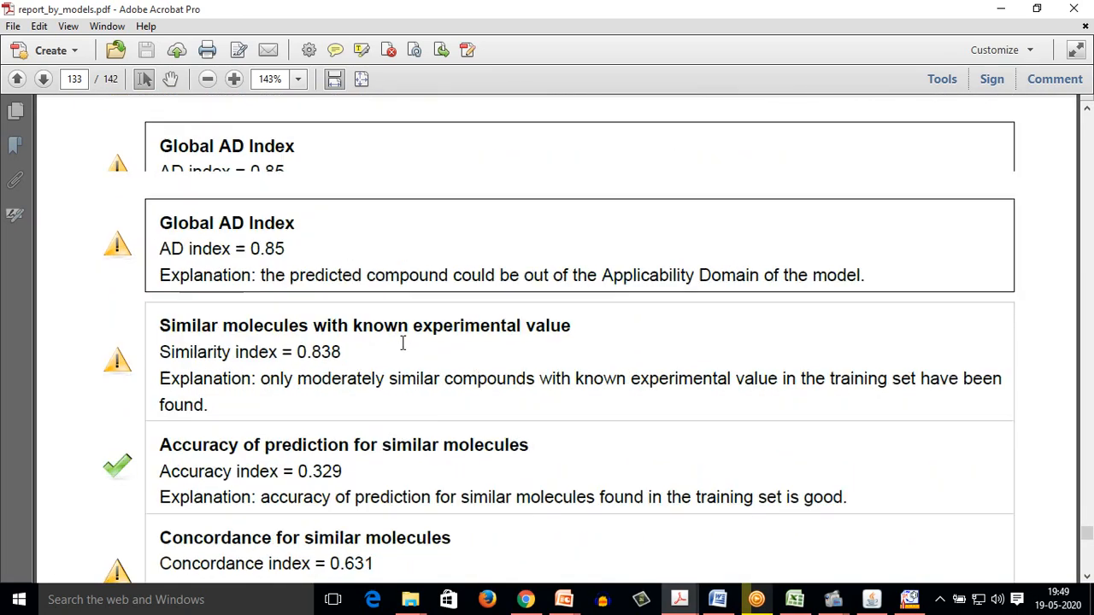
scroll(404, 345, up, 15)
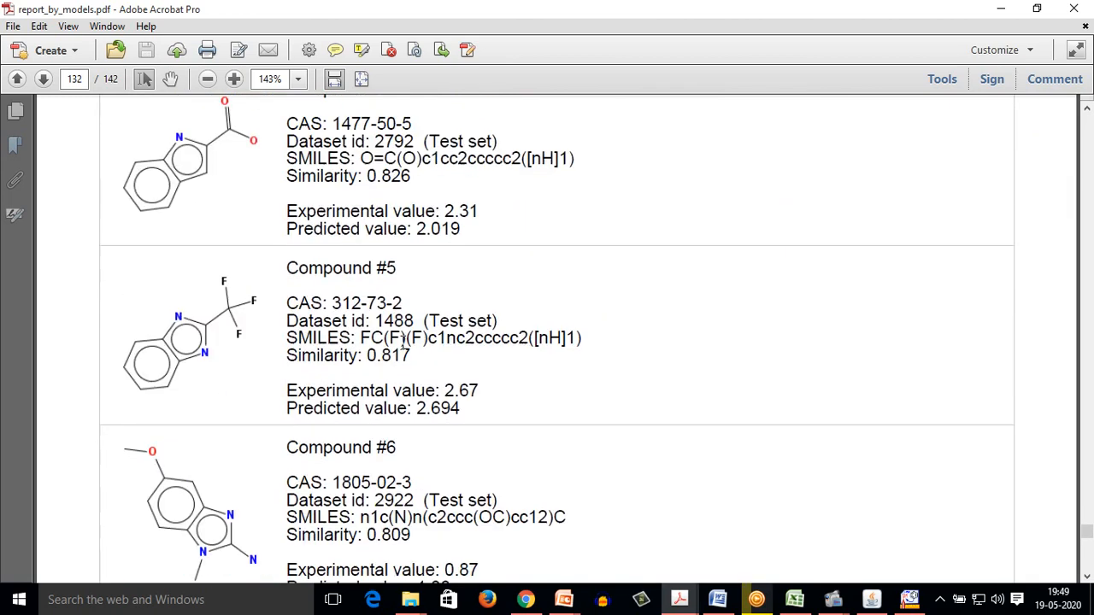
scroll(404, 342, up, 2)
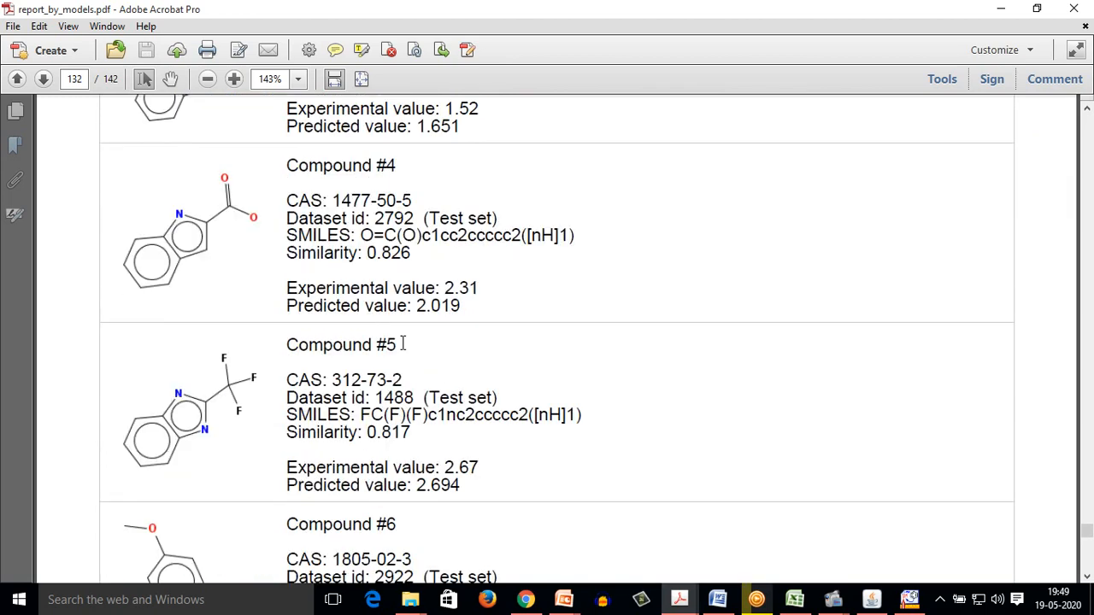
scroll(403, 343, up, 15)
scroll(402, 345, up, 15)
scroll(402, 344, up, 12)
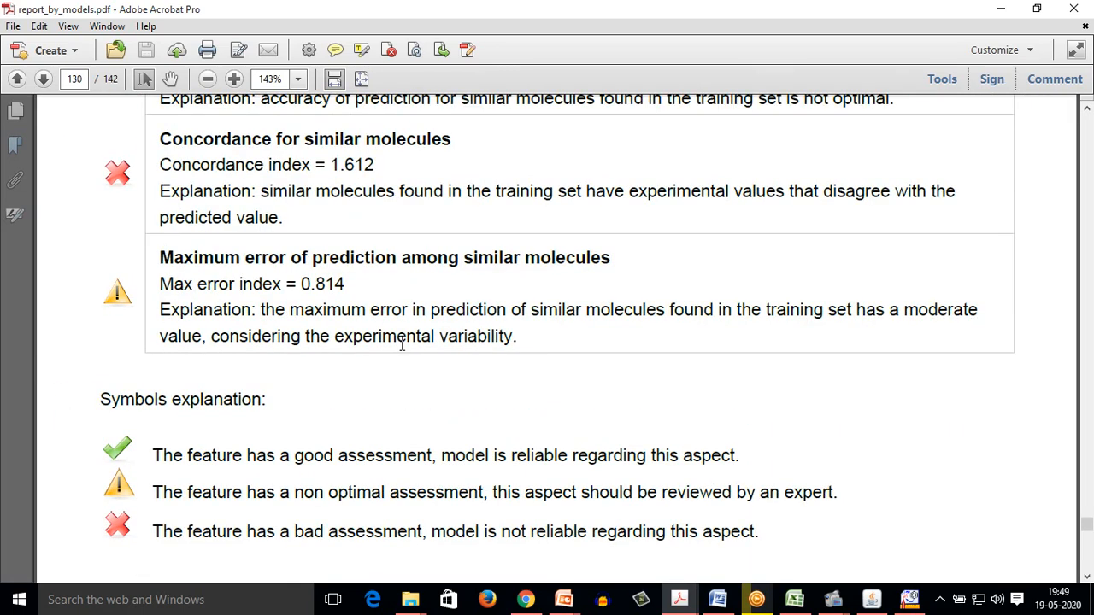
scroll(365, 323, up, 10)
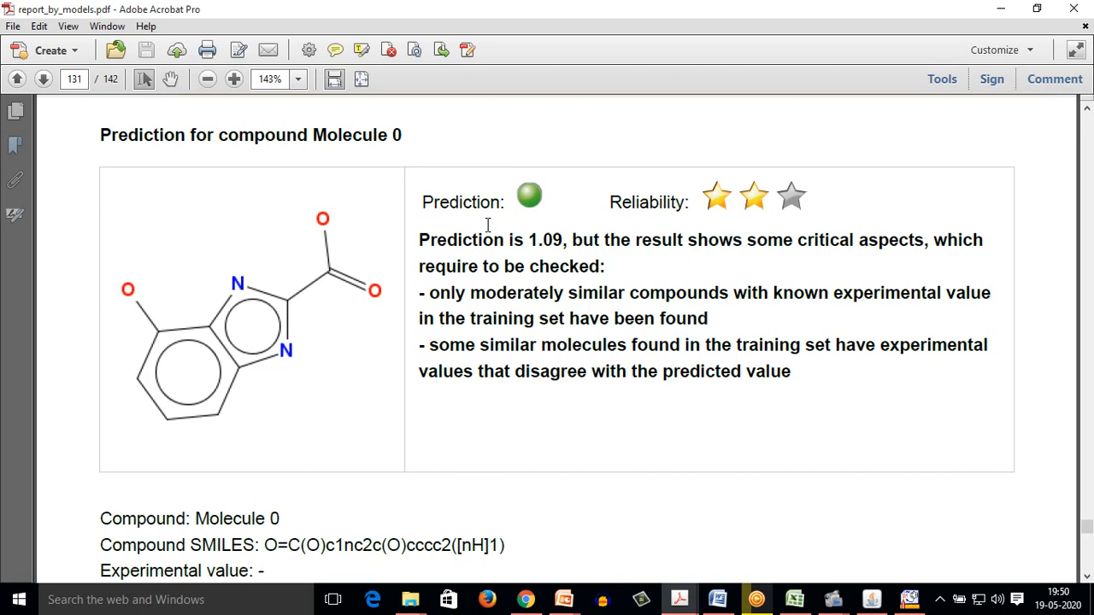
scroll(488, 225, down, 3)
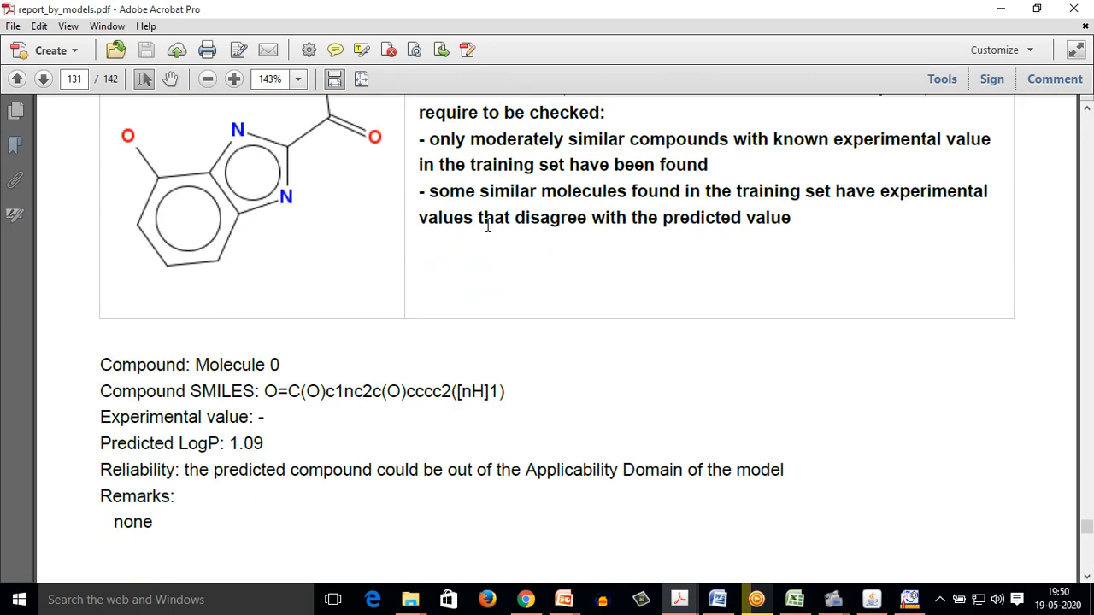
Step: Check the drawn structure in ChemSketch, and review the inserted molecule, environmental model selection and export settings in VEGA
mouse_move(865, 604)
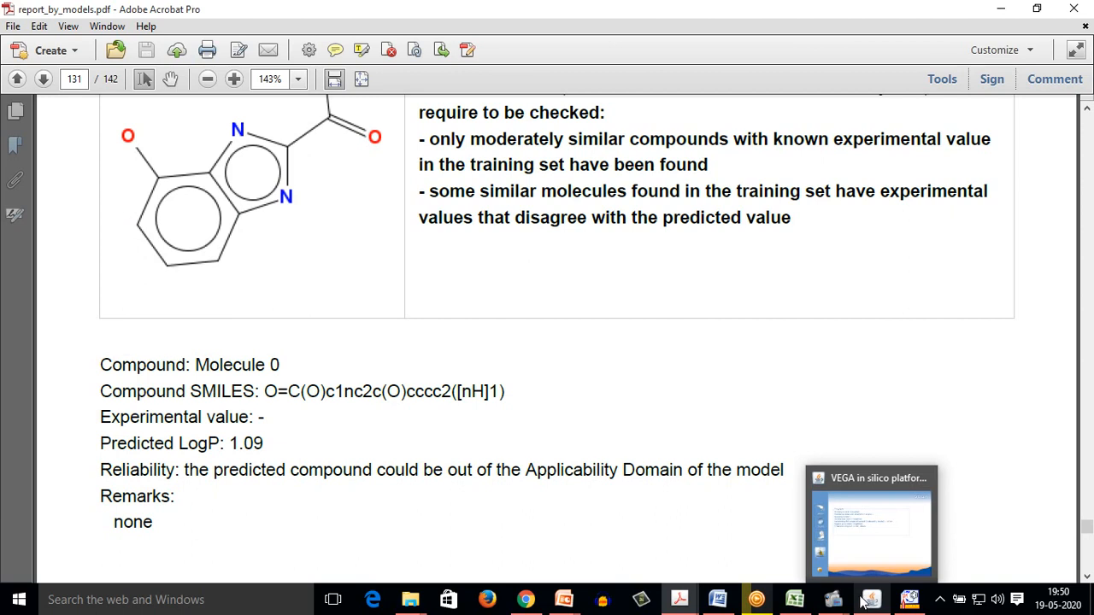
click(910, 600)
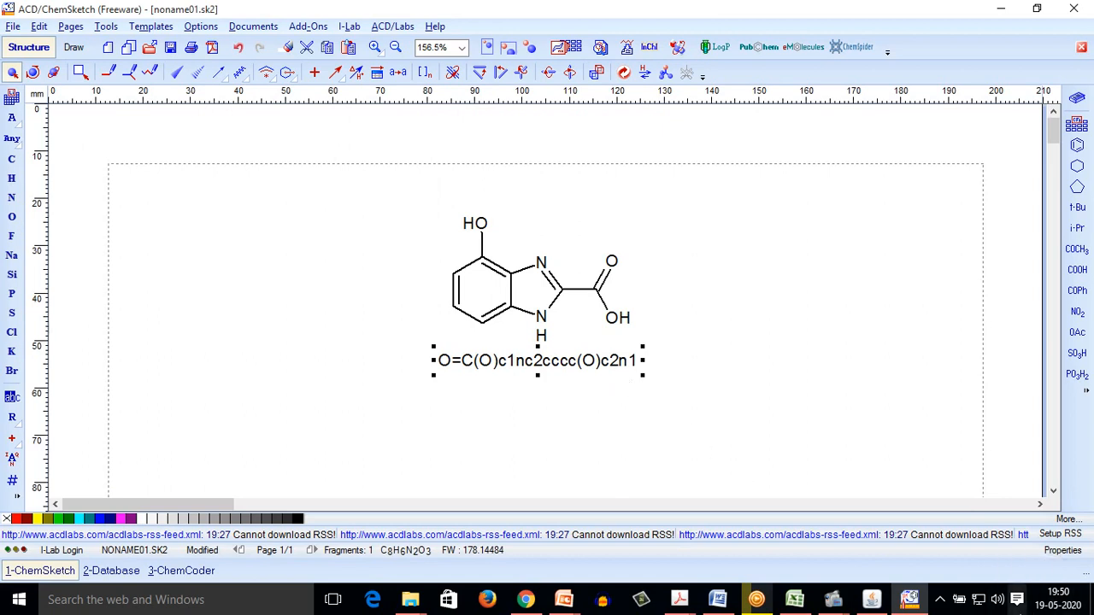
click(872, 599)
click(199, 141)
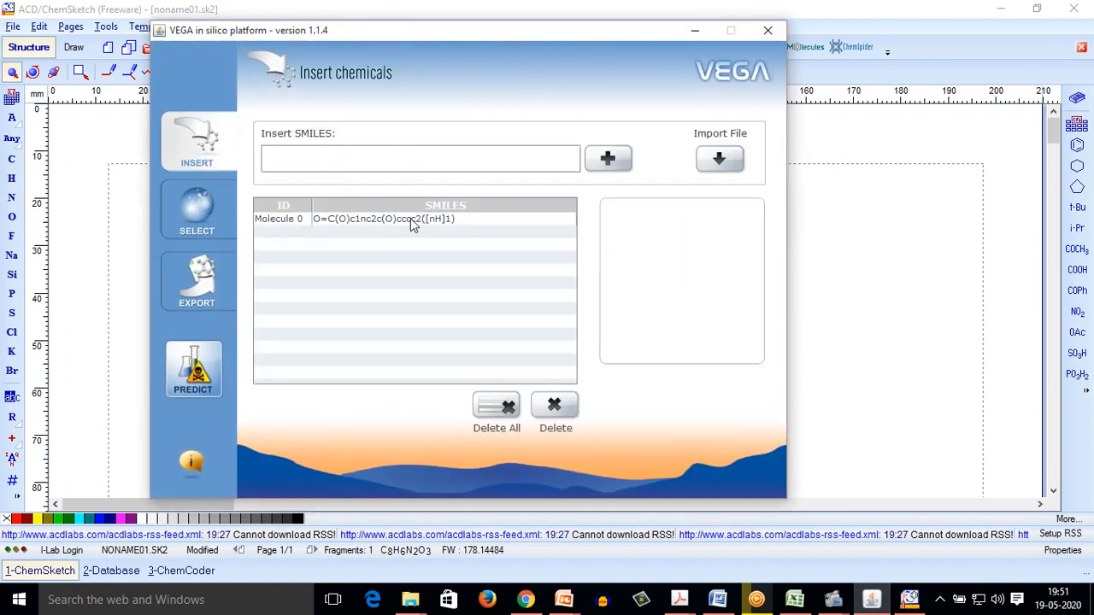
click(215, 221)
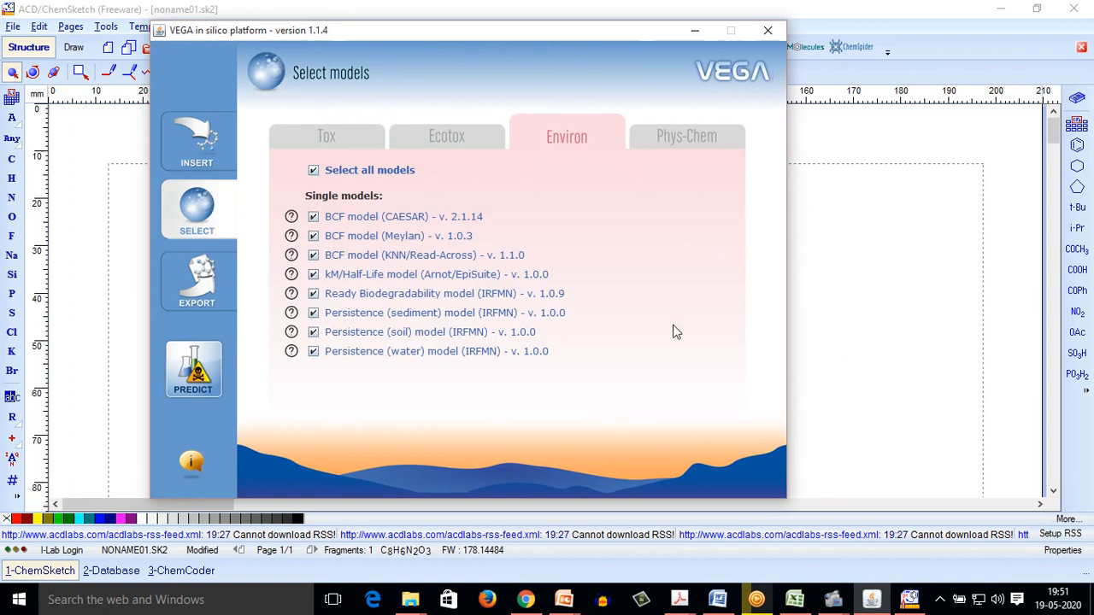
click(203, 296)
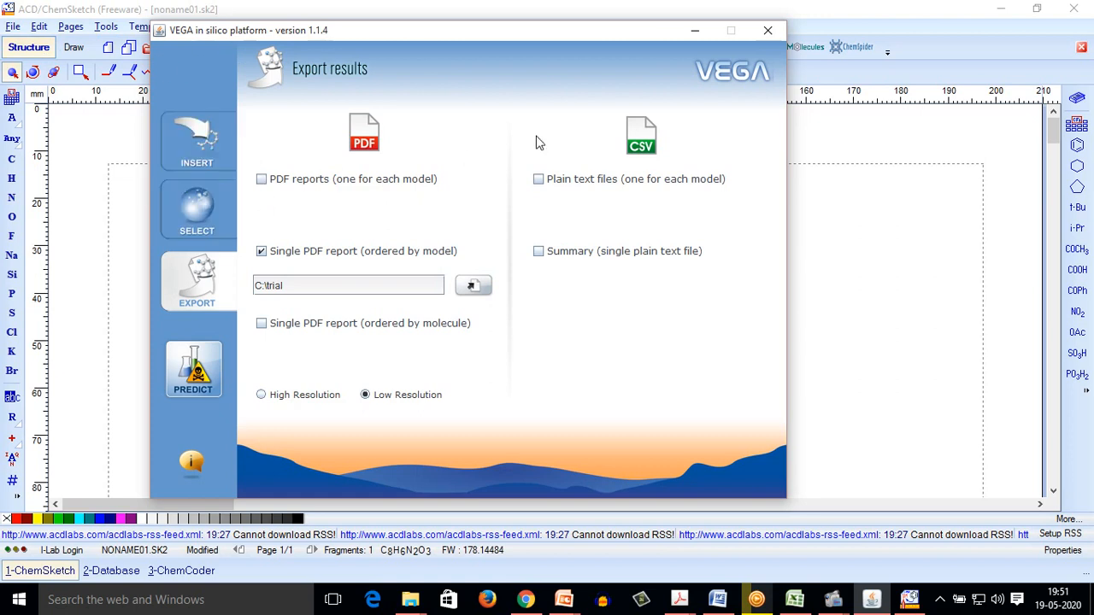
Step: In ChemSketch, delete the SMILES text below the structure and attach a benzene ring to the benzimidazole's lower-left ring carbon
click(695, 31)
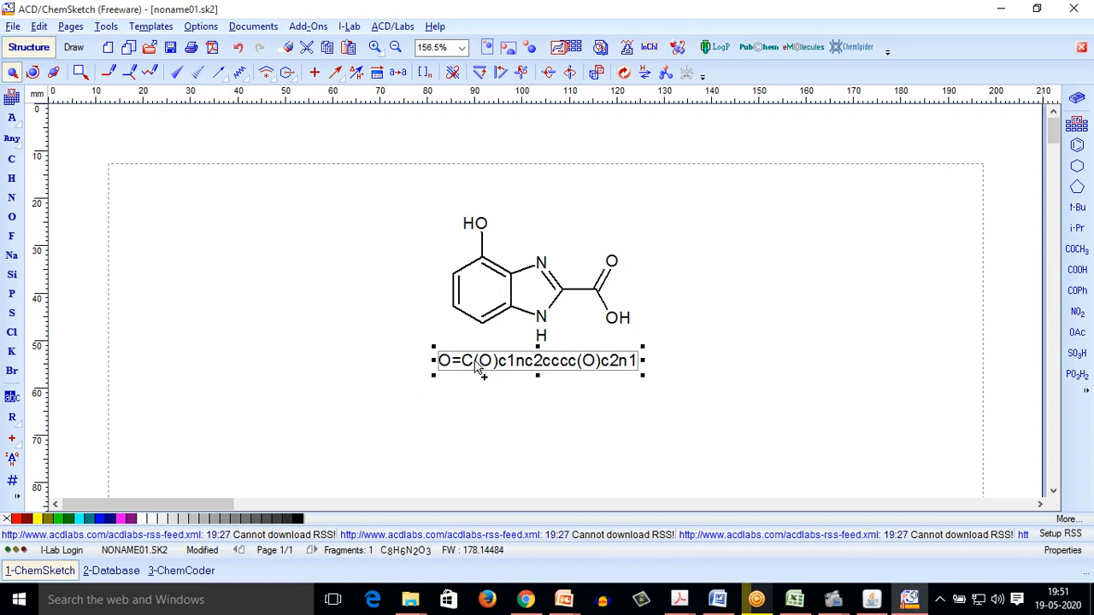
key(Delete)
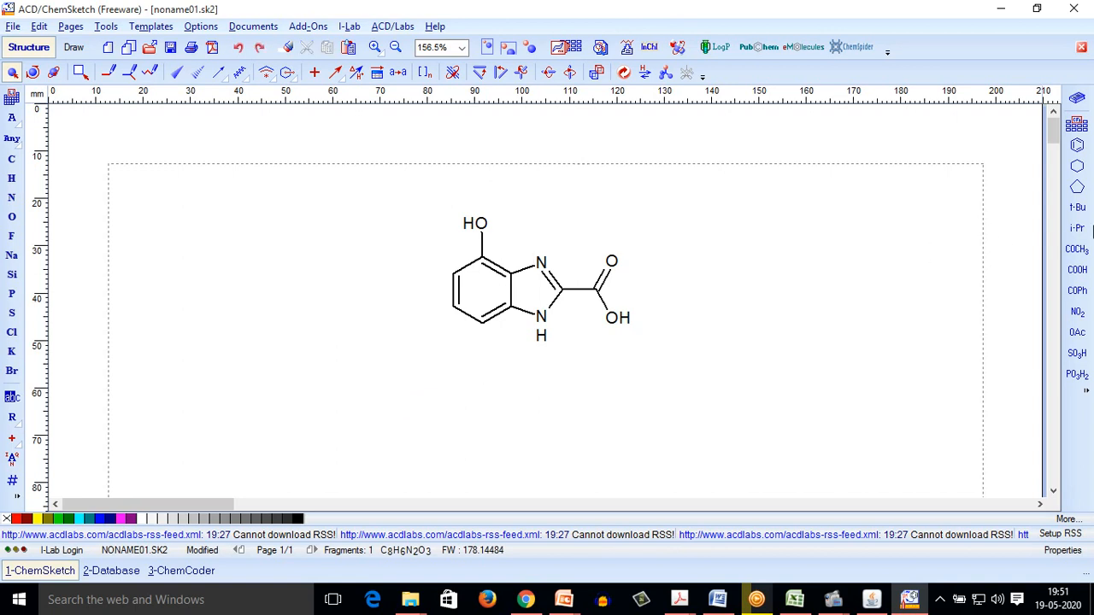
click(1077, 145)
click(455, 310)
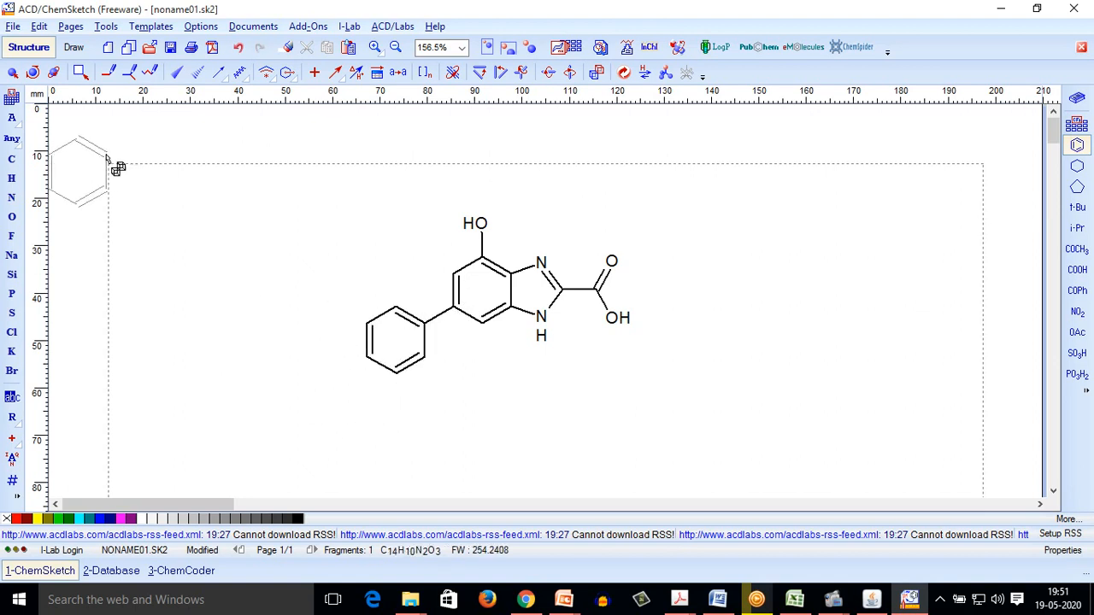
Step: Select the whole phenyl-substituted structure and generate its SMILES notation
click(81, 72)
mouse_move(333, 178)
mouse_down()
mouse_move(841, 363)
mouse_move(288, 395)
mouse_up()
mouse_move(276, 180)
mouse_down()
mouse_move(1050, 330)
mouse_move(296, 484)
mouse_up()
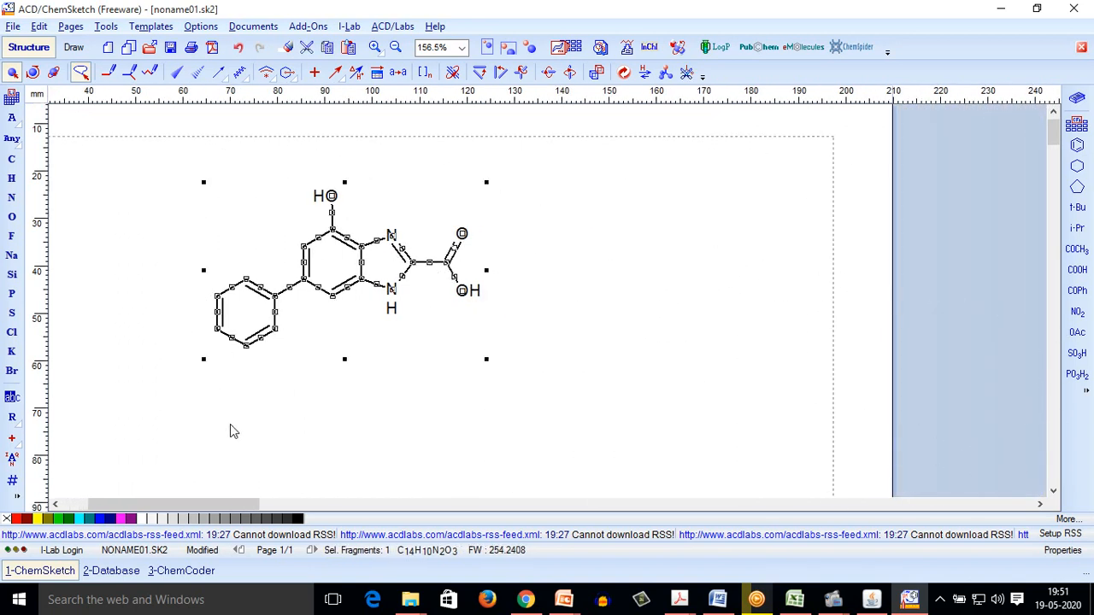
click(106, 27)
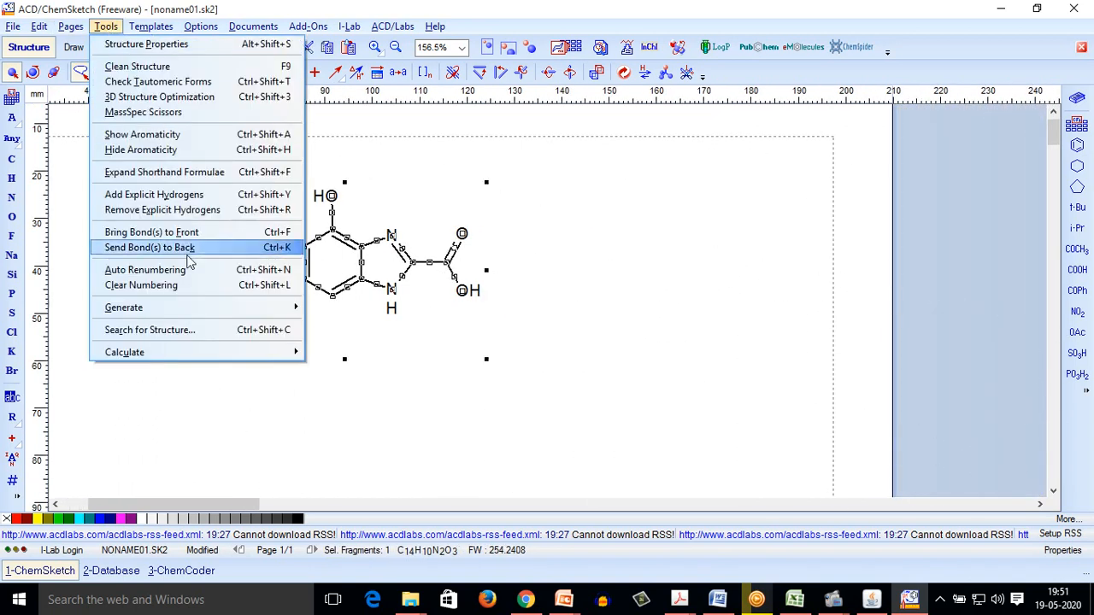
mouse_move(190, 308)
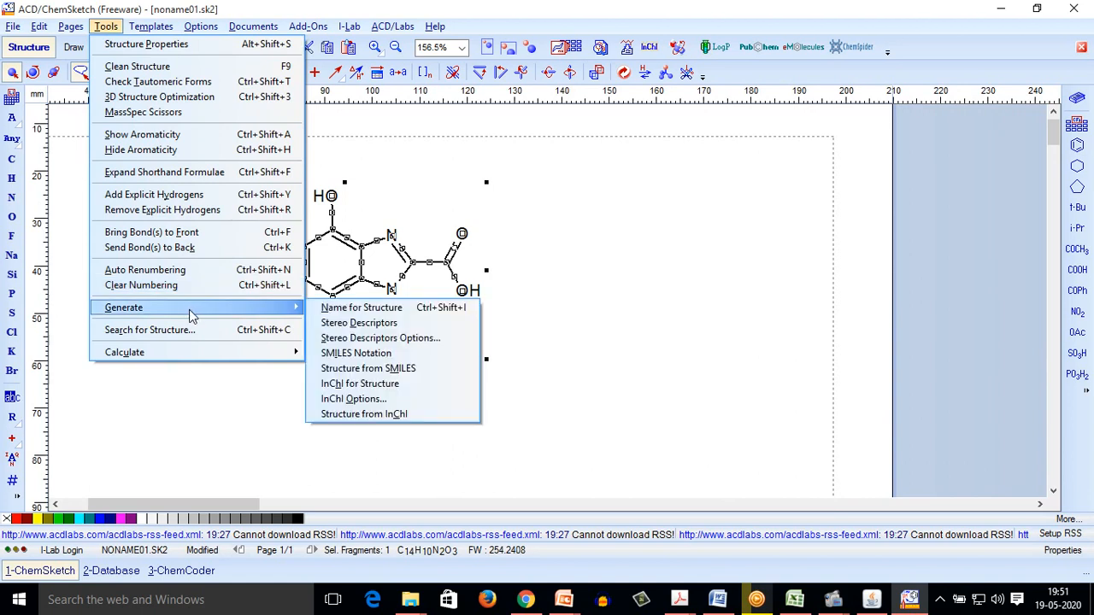
click(355, 353)
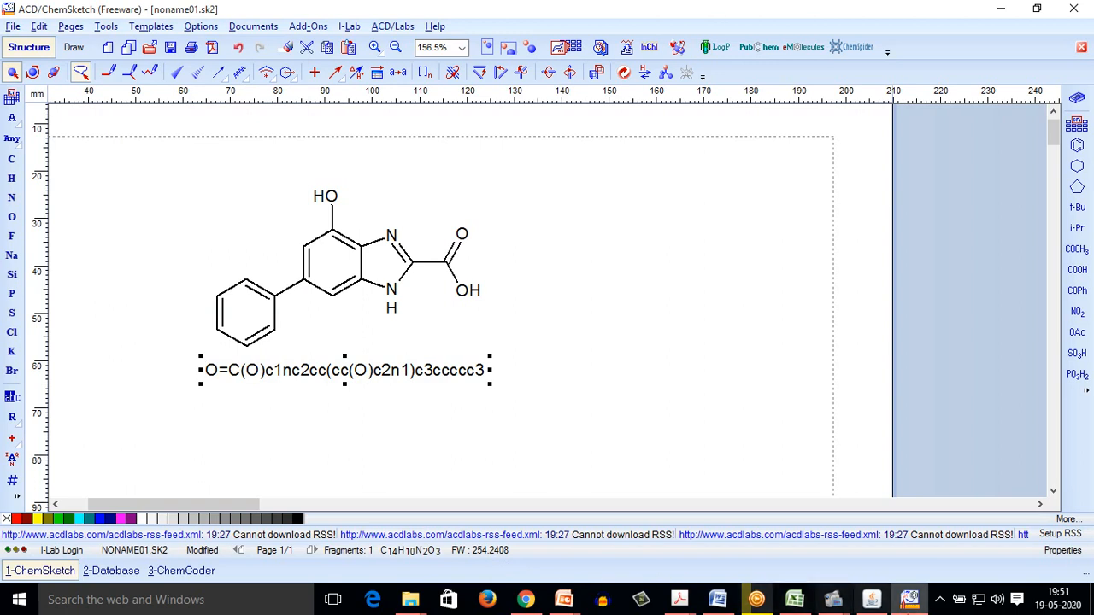
Step: Switch to VEGA and add the SMILES O=C(O)c1nc2c(O)cc(cc2([nH]1))c3ccccc3 as a second molecule
click(871, 599)
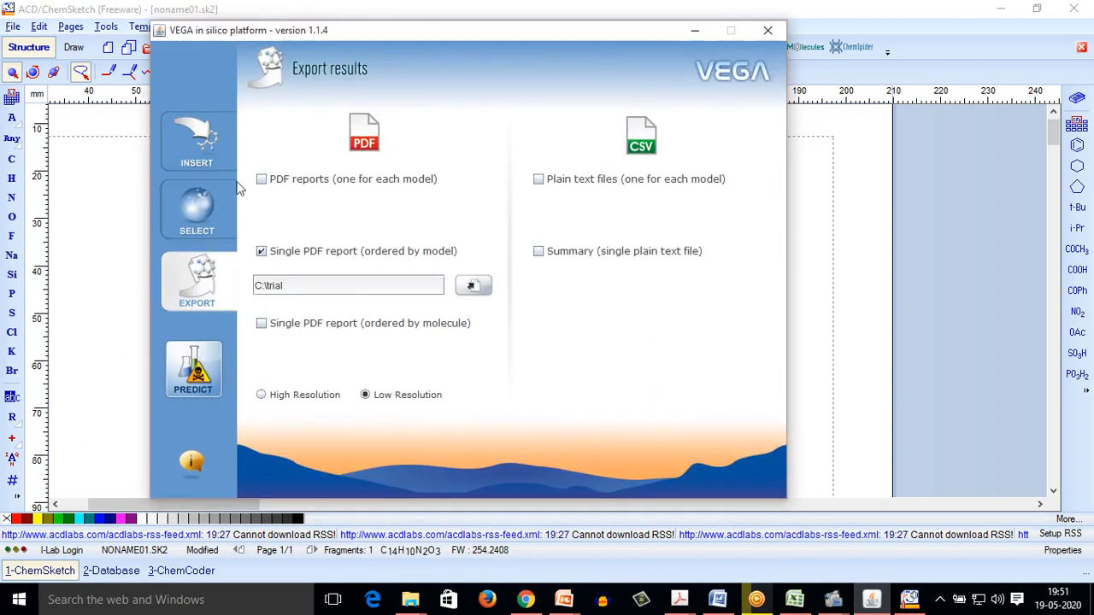
click(228, 166)
click(283, 158)
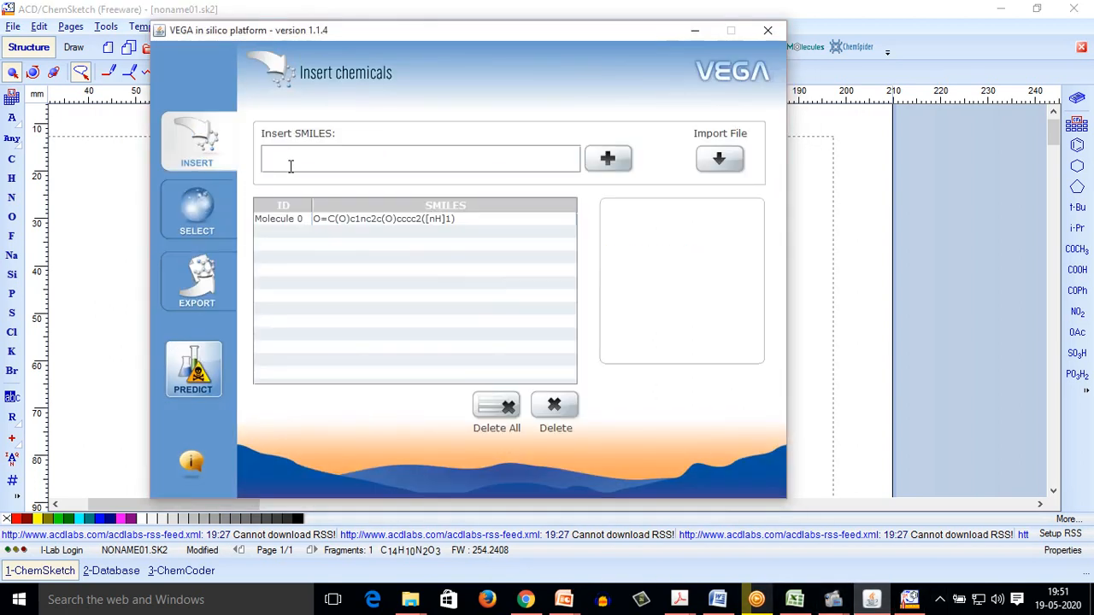
text(O=C(O)c1nc2c(O)cc(cc2([nH]1))c3ccccc3)
click(605, 159)
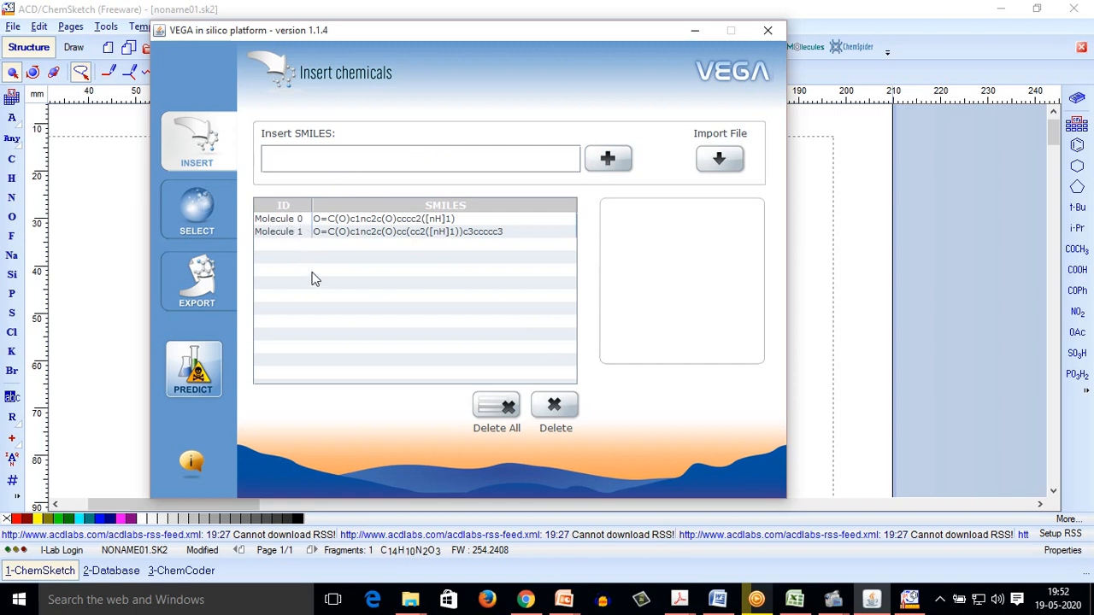
Step: Review the model selection and export settings, and run the predictions for both molecules
click(196, 218)
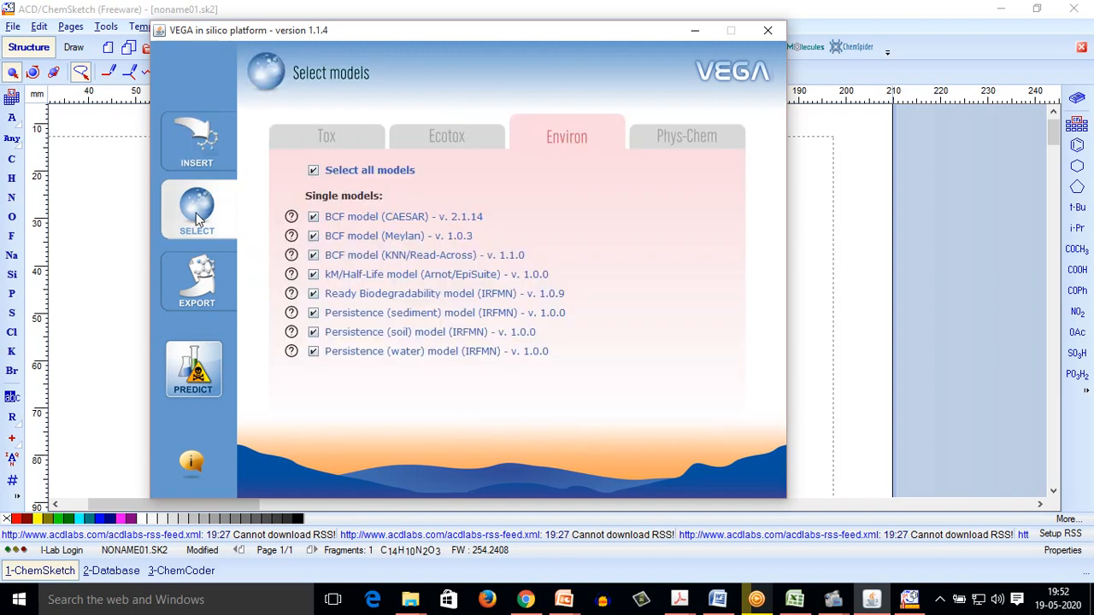
click(196, 286)
click(194, 374)
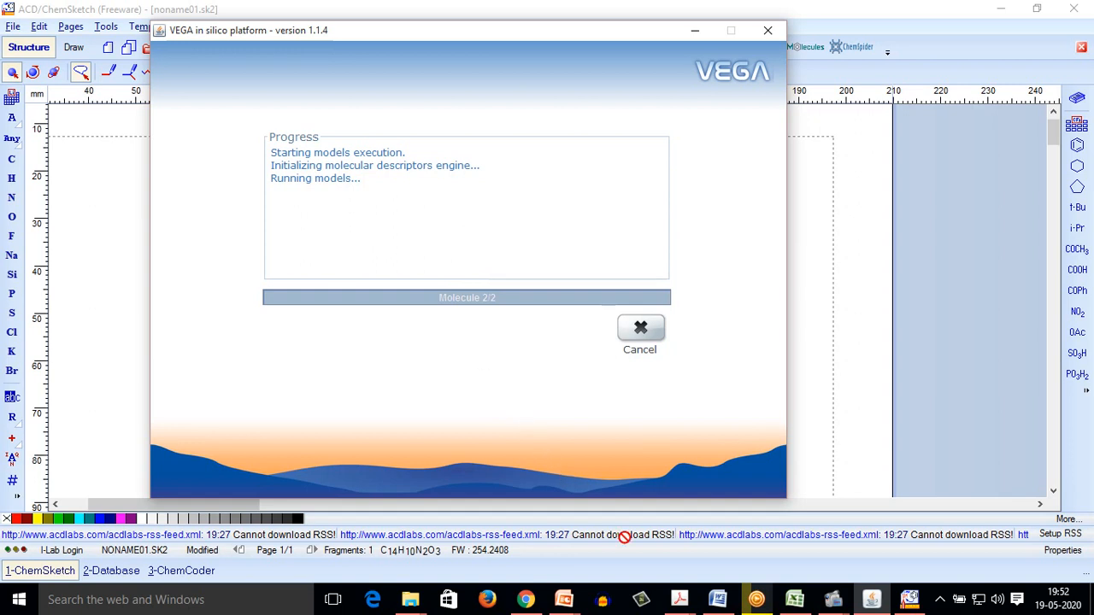
Step: Switch to the Tutorial of VEGAHUB presentation in PowerPoint and display slide 4
click(566, 603)
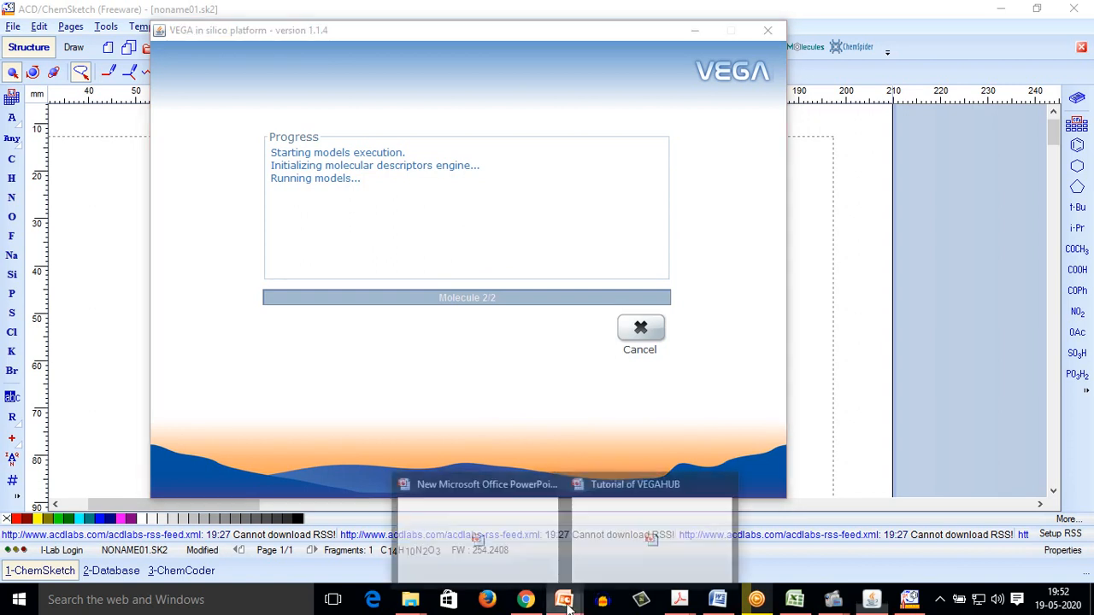
click(614, 520)
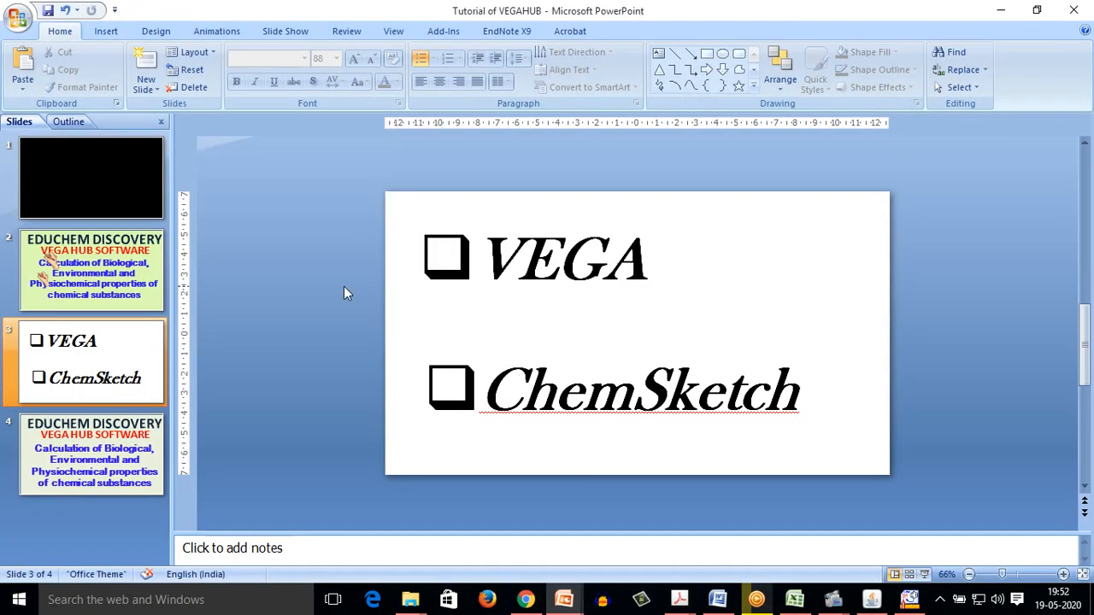
click(98, 486)
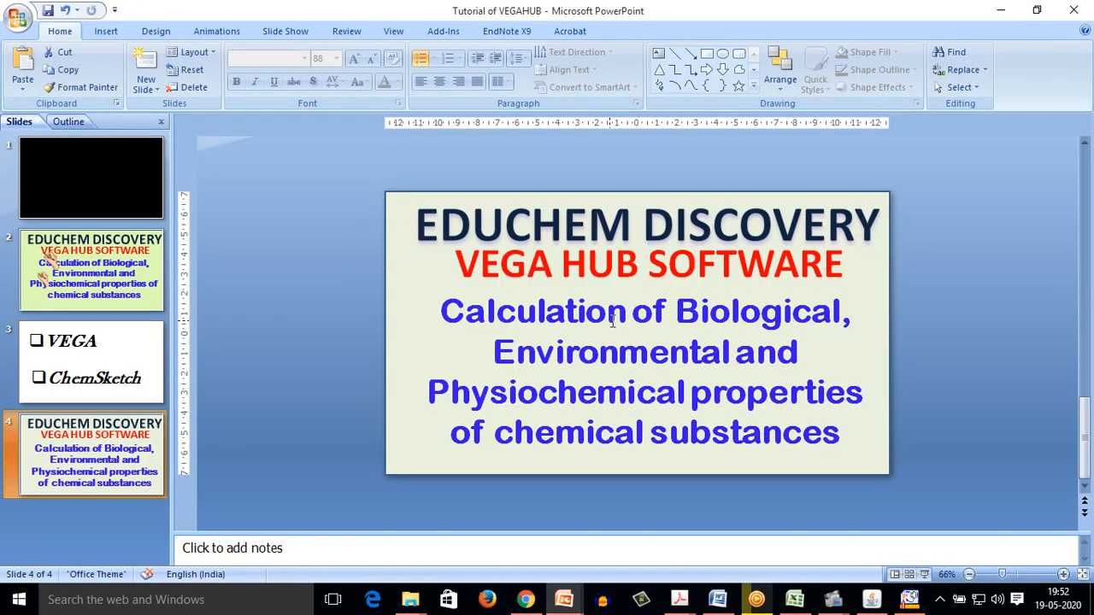